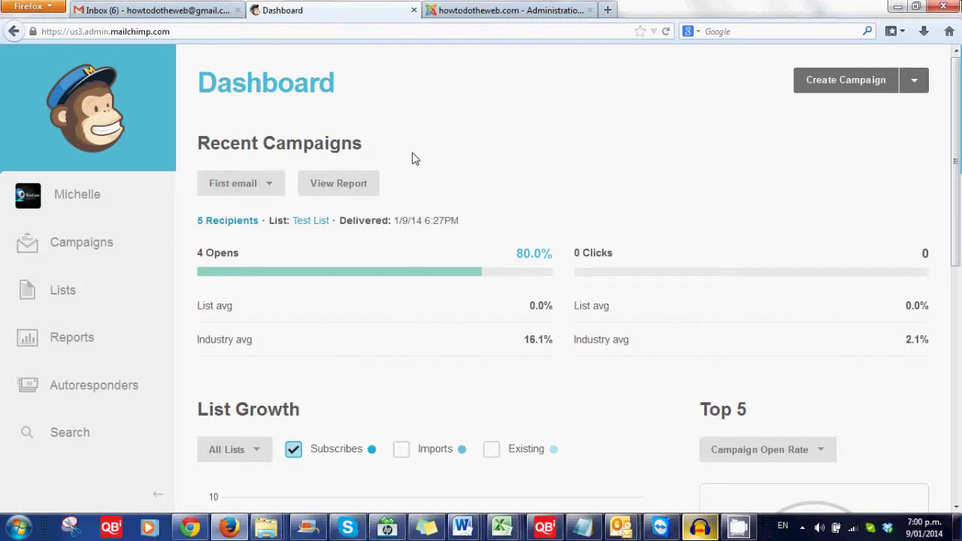
Scroll through the Dashboard to review the 'First email' campaign: 4 opens (80.0%), 0 clicks.
scroll(412, 158, "down", 3)
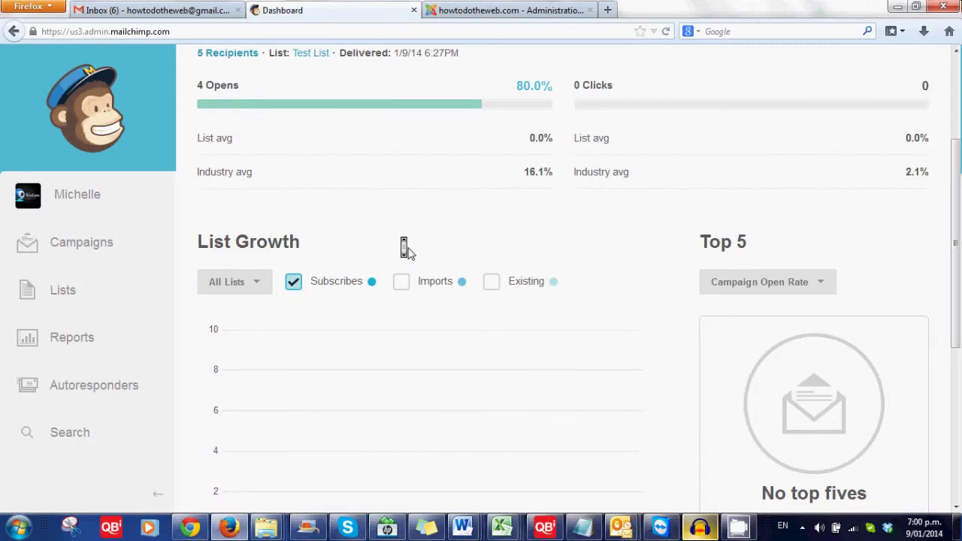
scroll(406, 250, "up", 3)
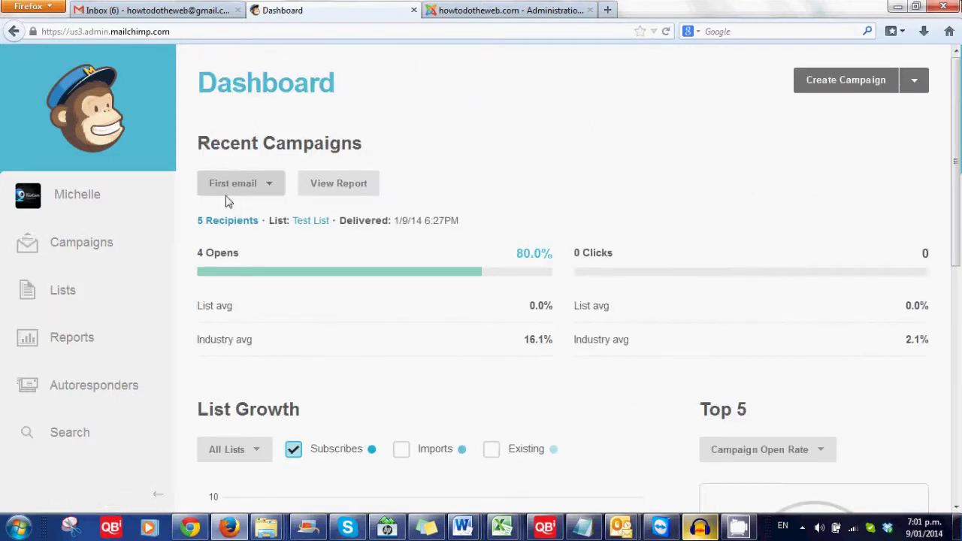
Go from Lists into Test List and scroll through its signup form options.
left_click(62, 296)
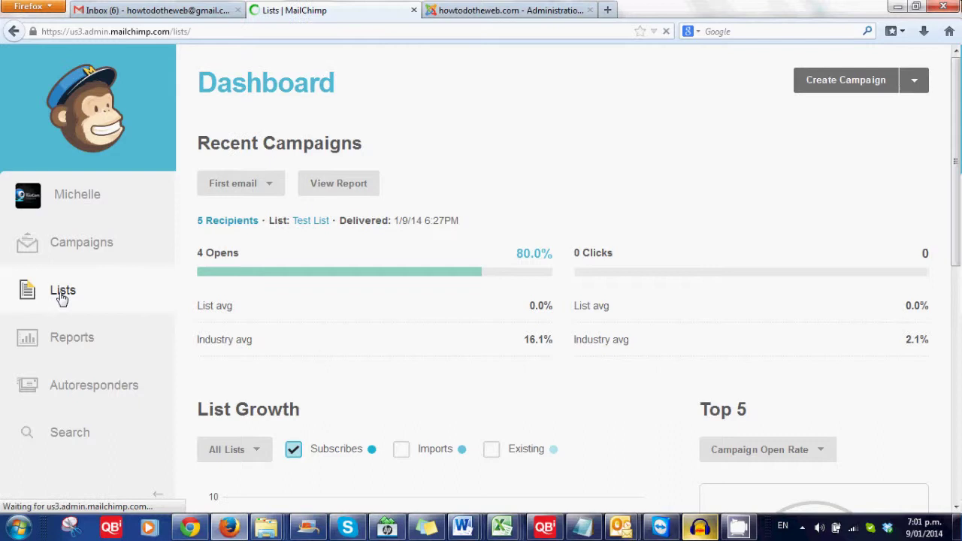
left_click(299, 198)
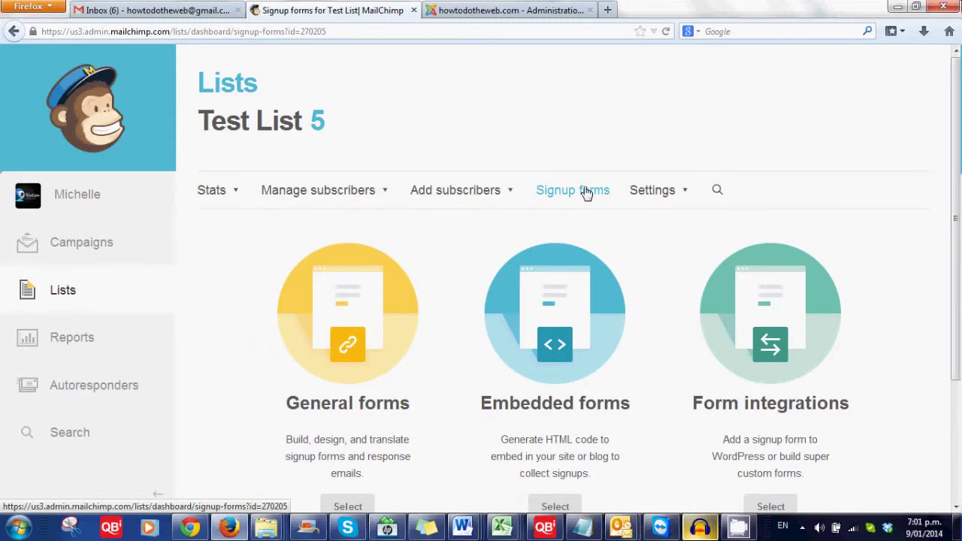
scroll(587, 194, "down", 2)
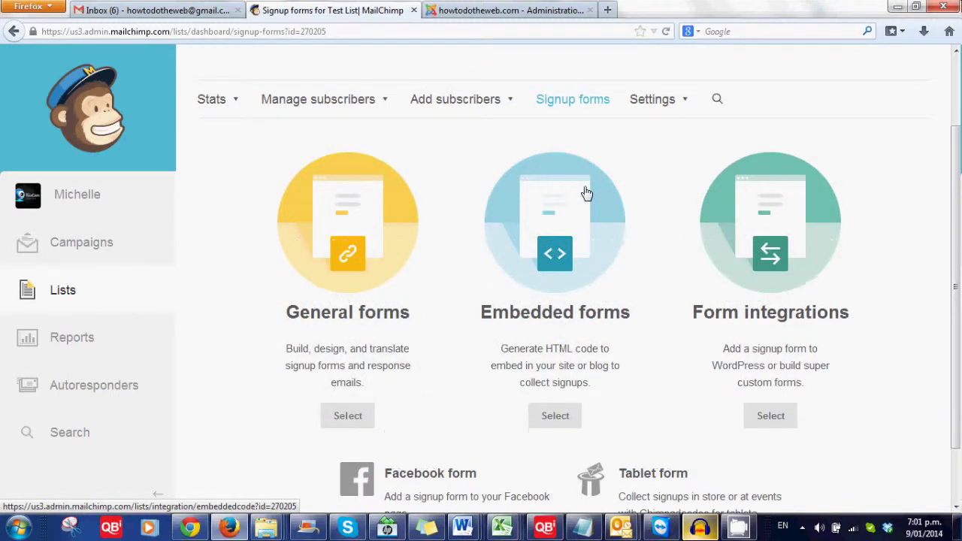
scroll(587, 193, "down", 1)
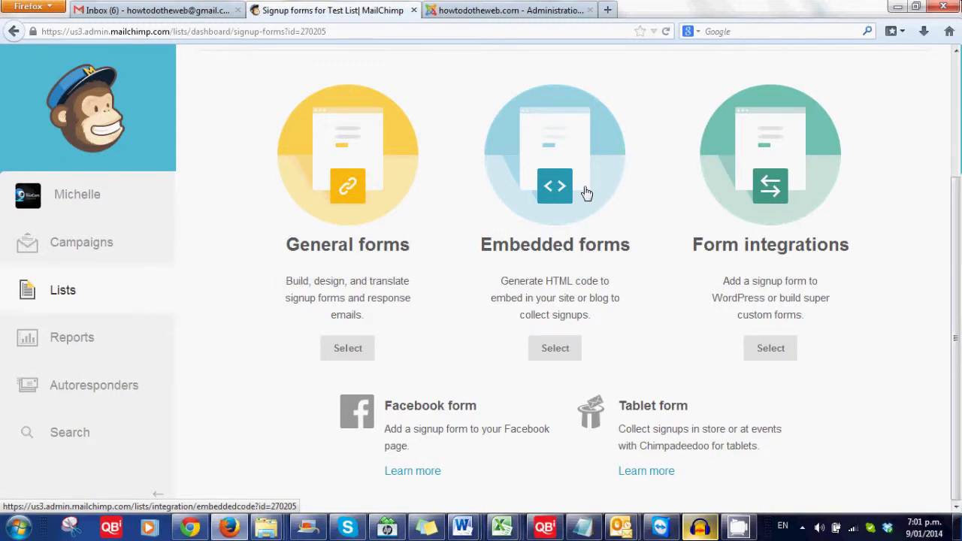
left_click(348, 348)
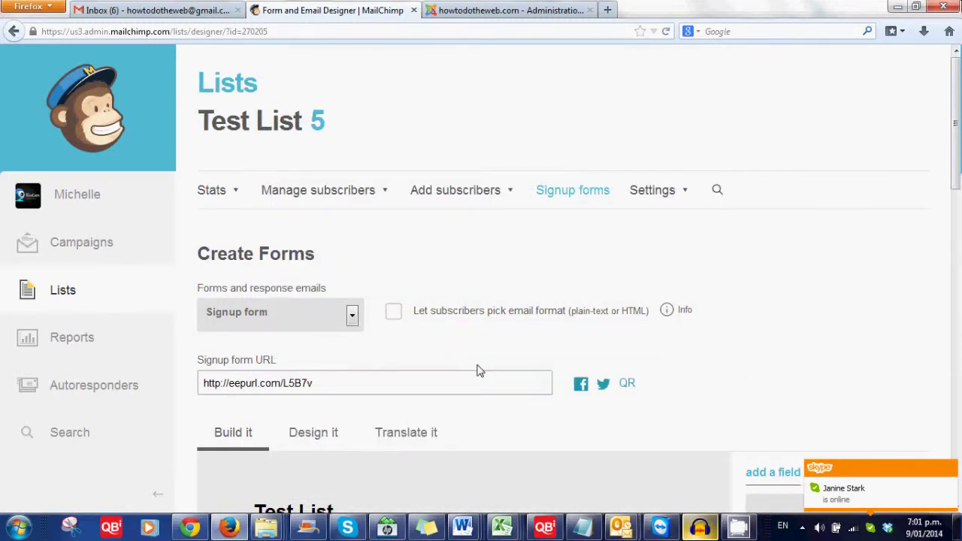
scroll(474, 391, "down", 10)
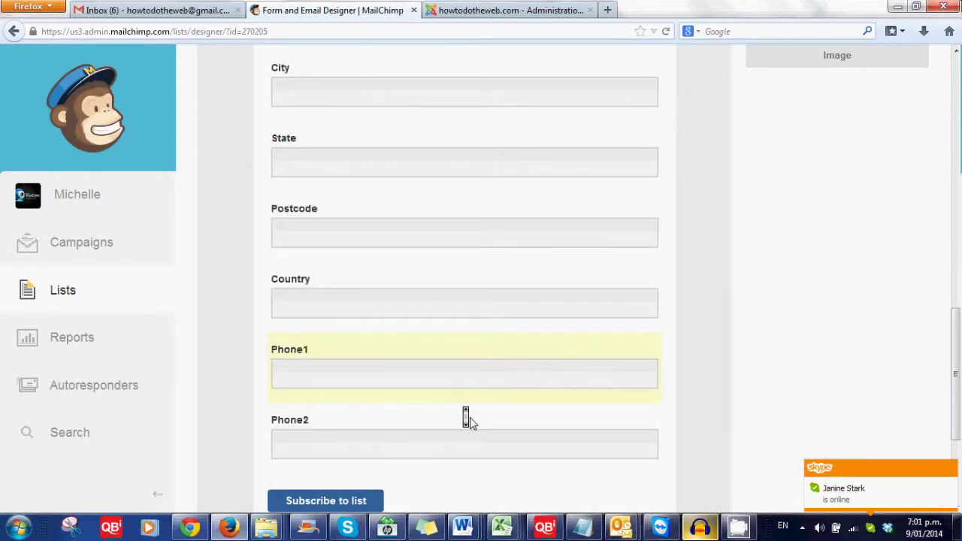
scroll(328, 312, "up", 10)
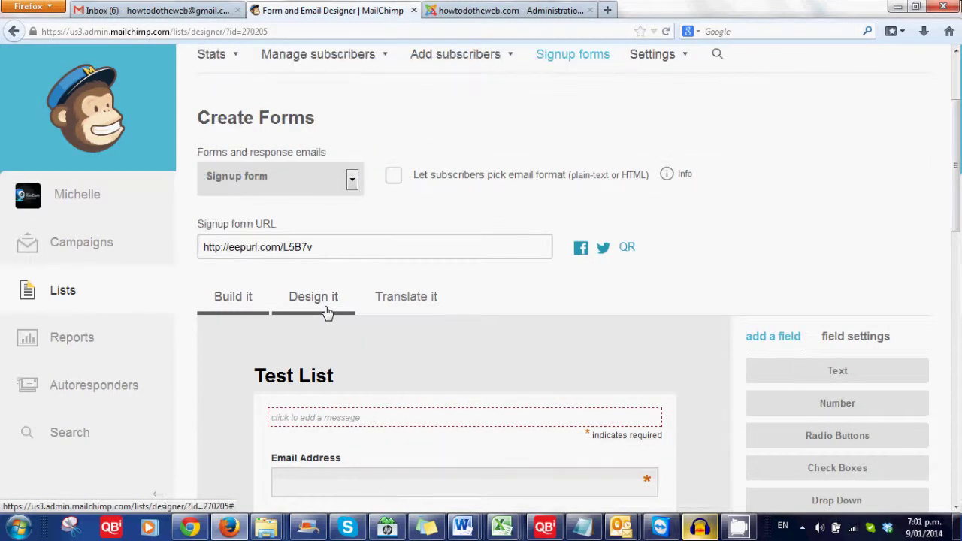
Under Design it, change the page background from light grey #eeeeee to dark navy #2b3850.
left_click(329, 301)
scroll(339, 445, "down", 2)
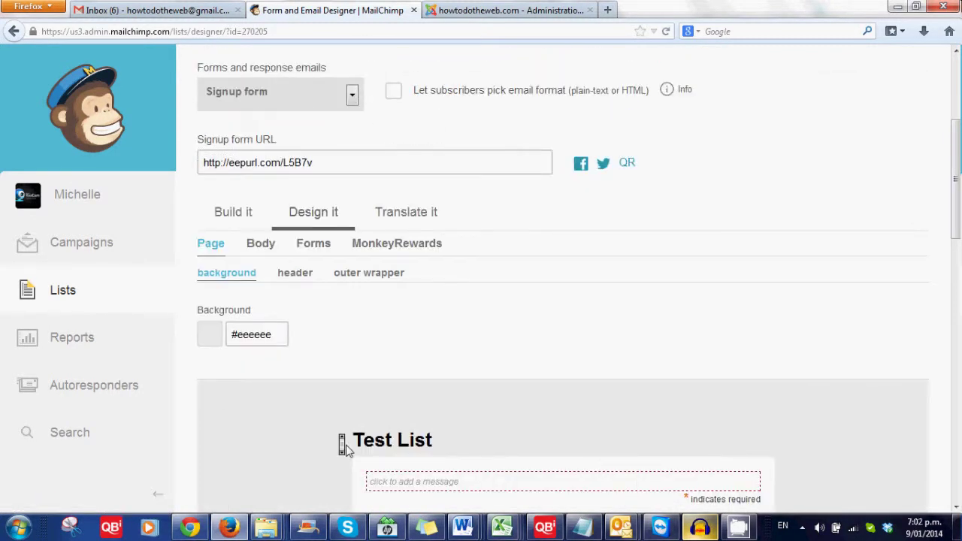
left_click(240, 333)
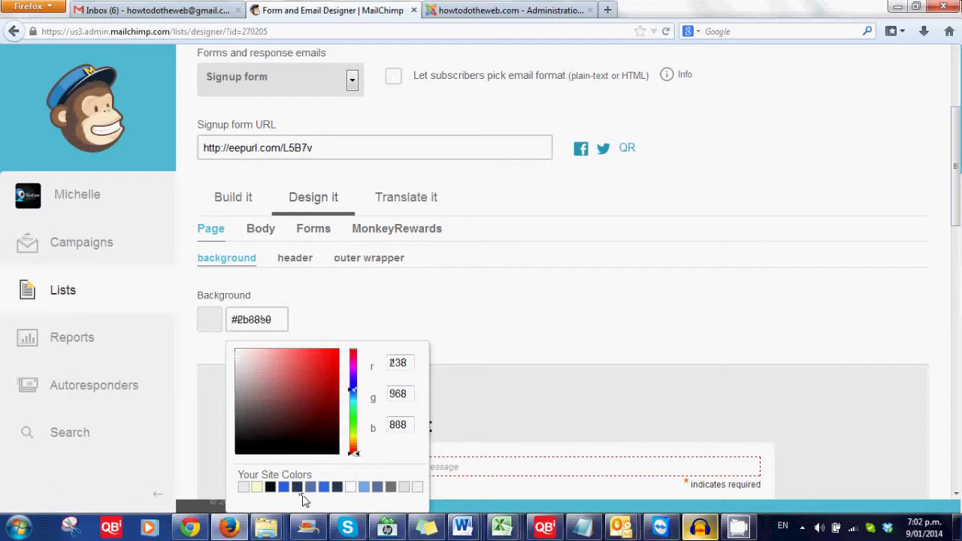
left_click(297, 487)
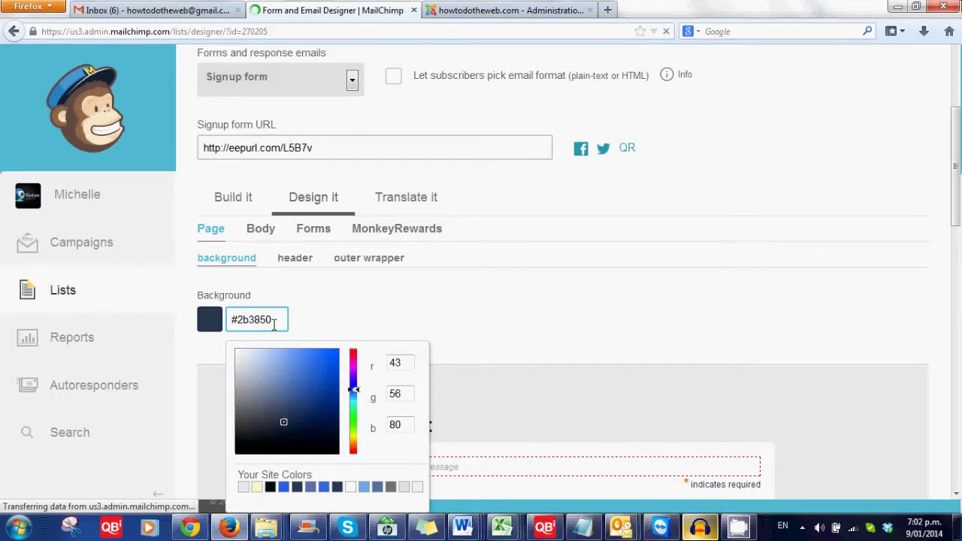
scroll(489, 322, "down", 5)
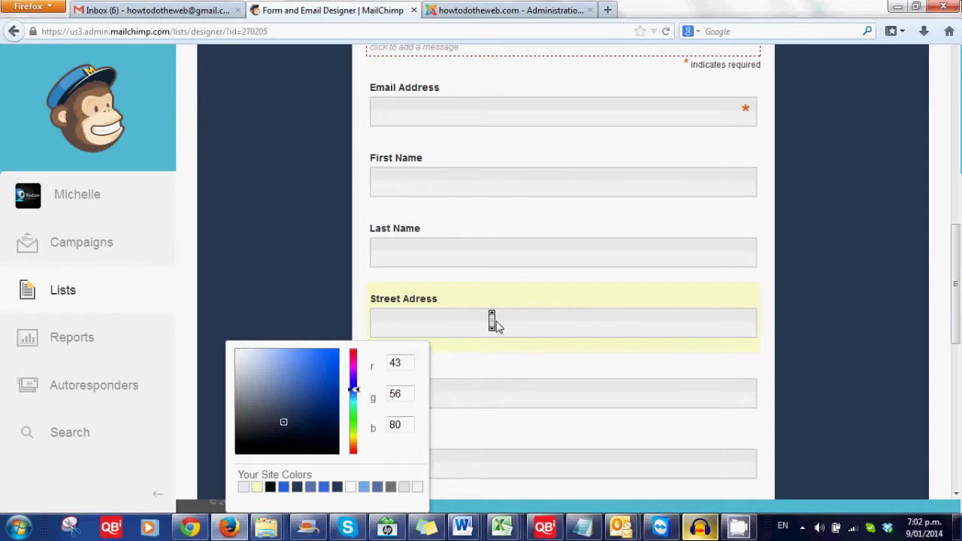
Add and save an intro message asking visitors to join the email list to hear about new videos.
left_click(494, 323)
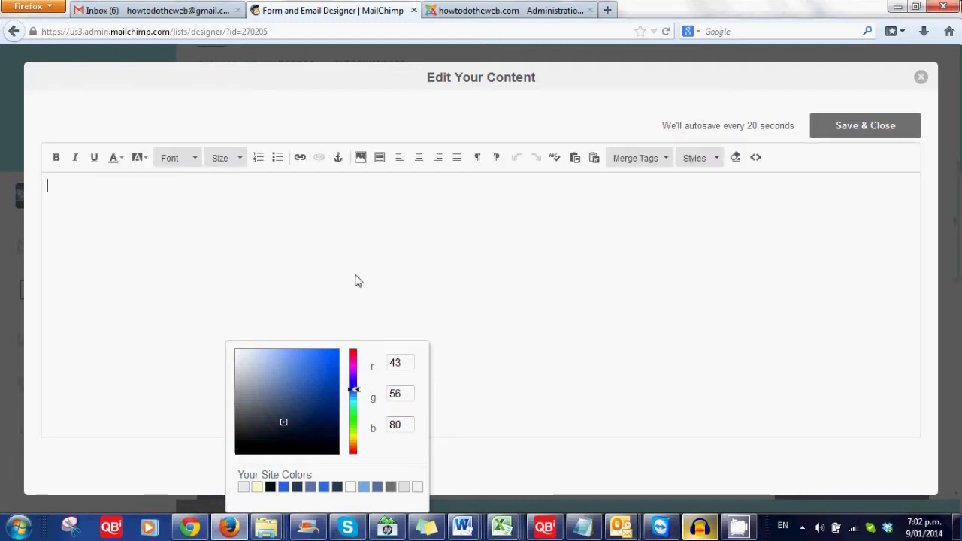
type("pLE")
key("BackSpace")
key("BackSpace")
key("BackSpace")
type("Please enter")
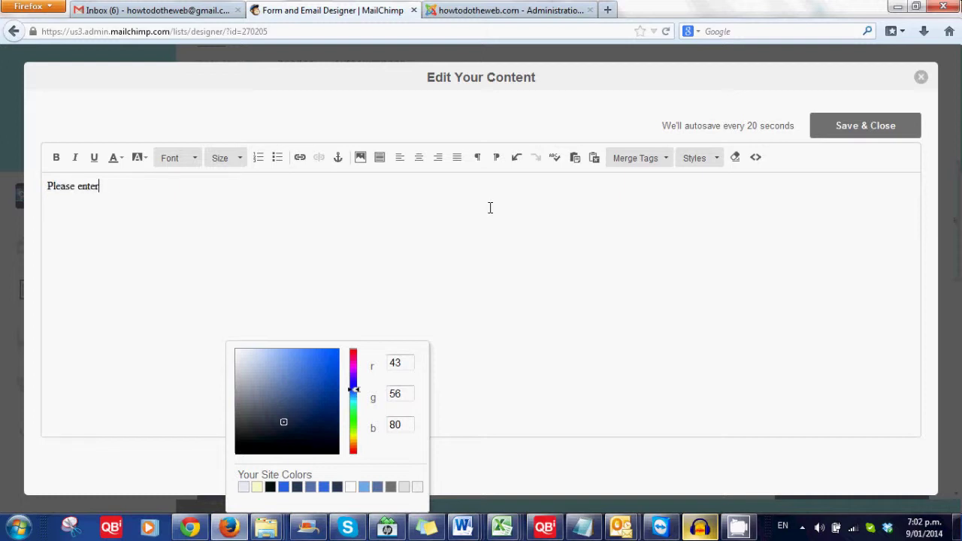
type(" your details to jo")
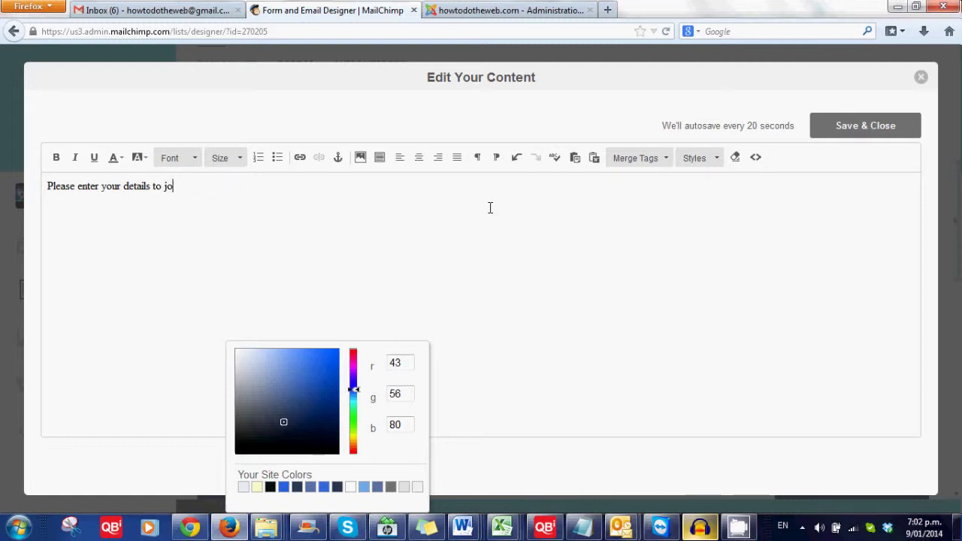
type("in our email list and find out")
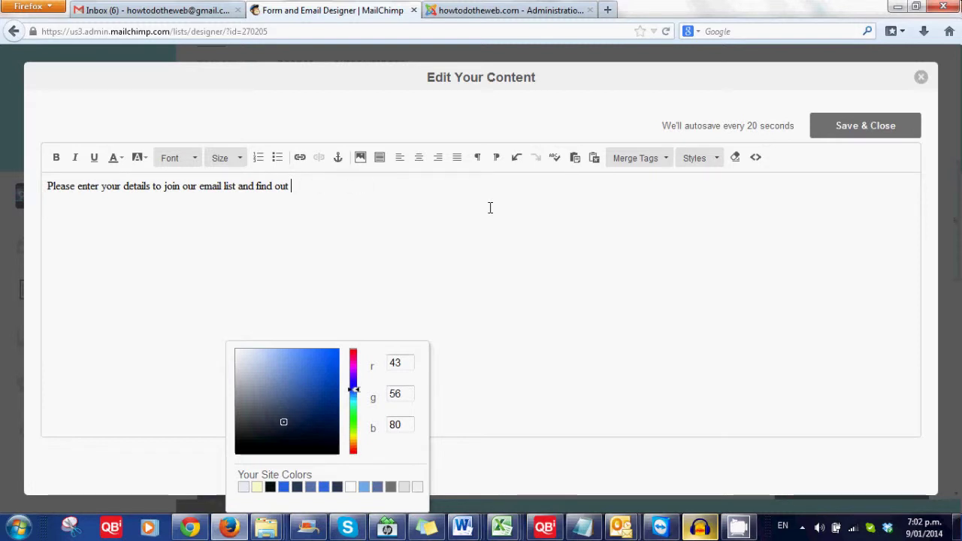
type("when new videos have b")
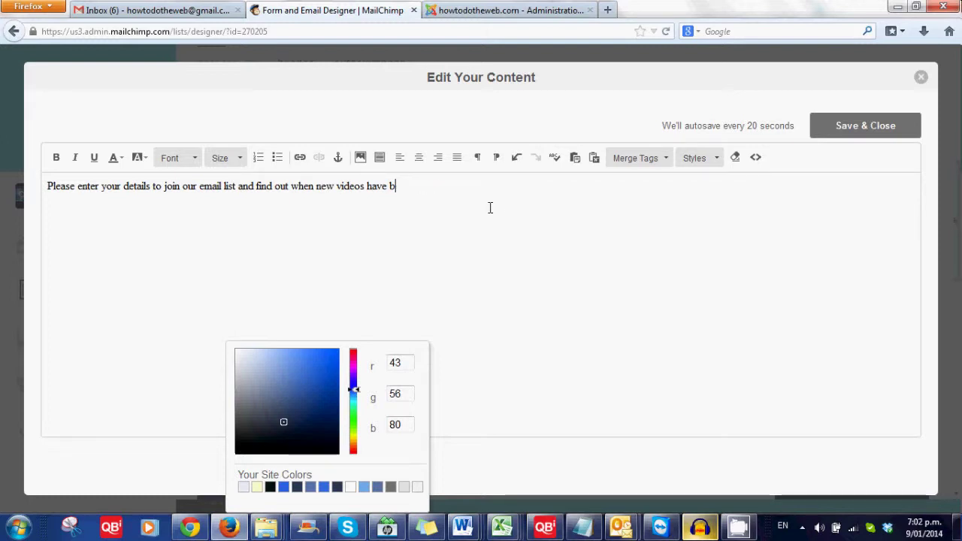
type("een posted")
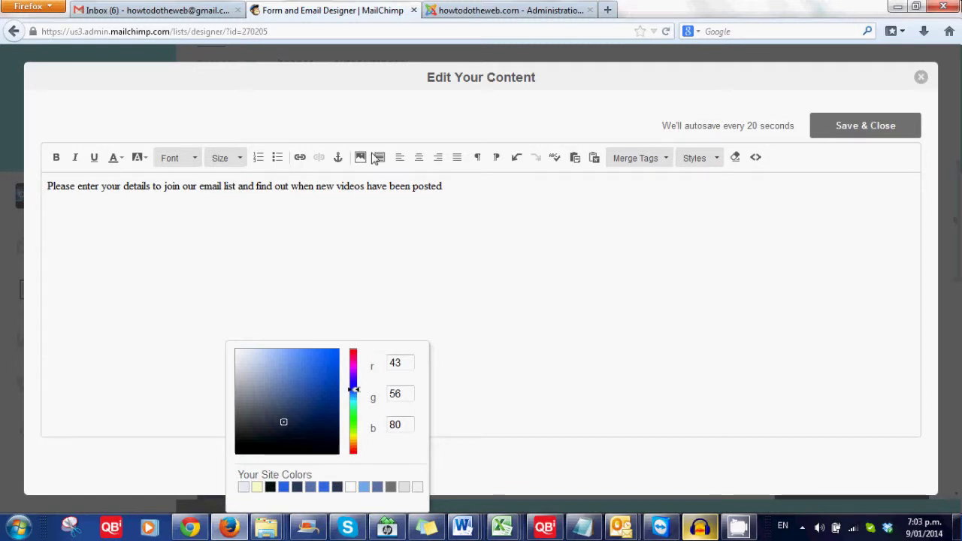
left_click(859, 129)
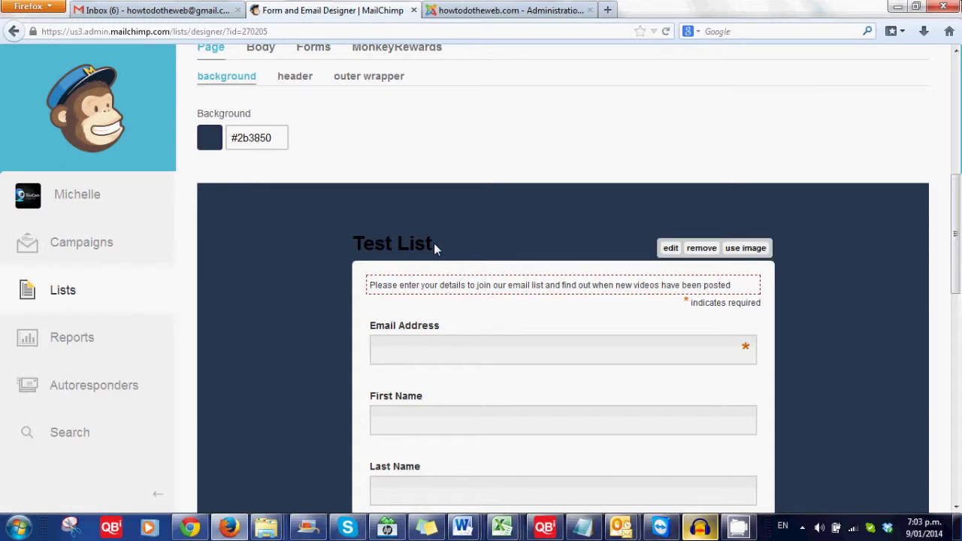
Rename the 'Test List' heading to 'Newsletter Subcription', make it white, and save.
left_click(670, 250)
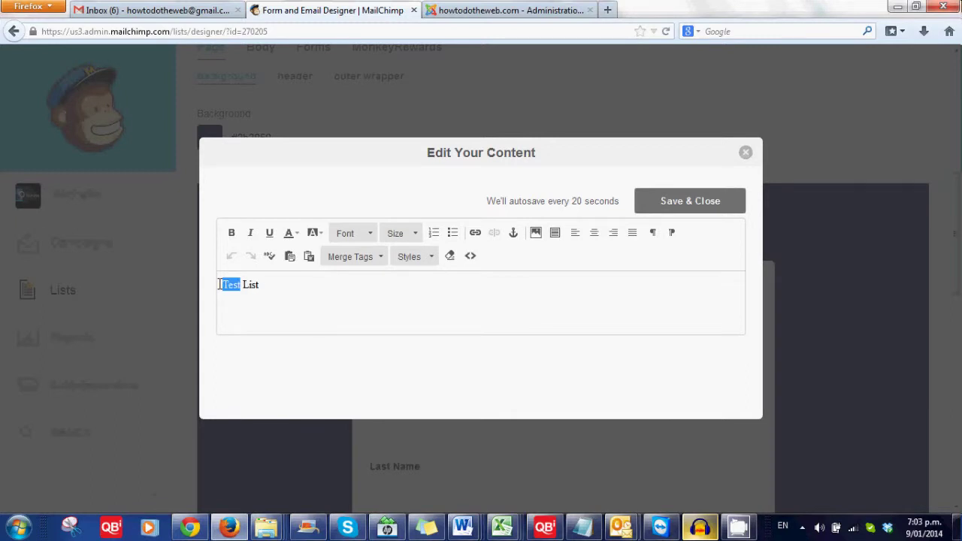
type("News")
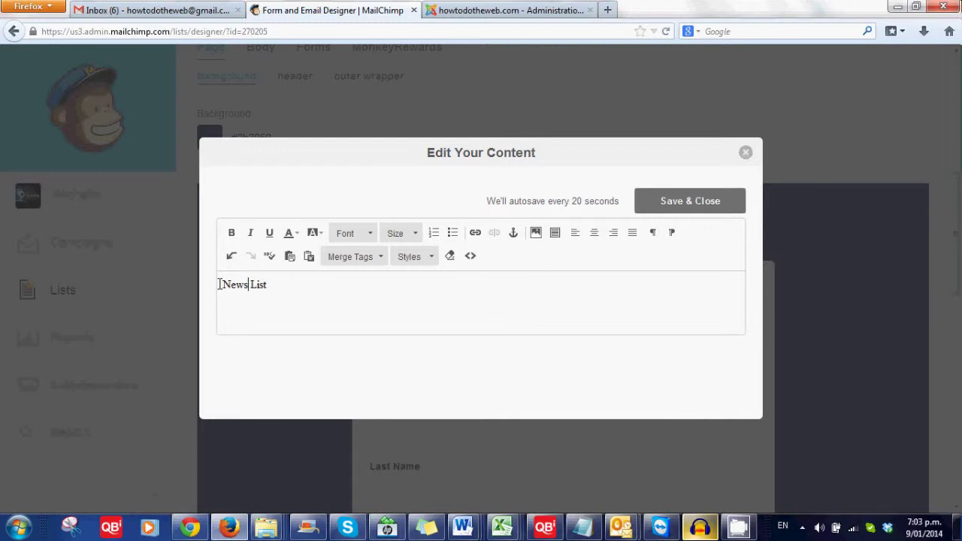
type("letter Subcription")
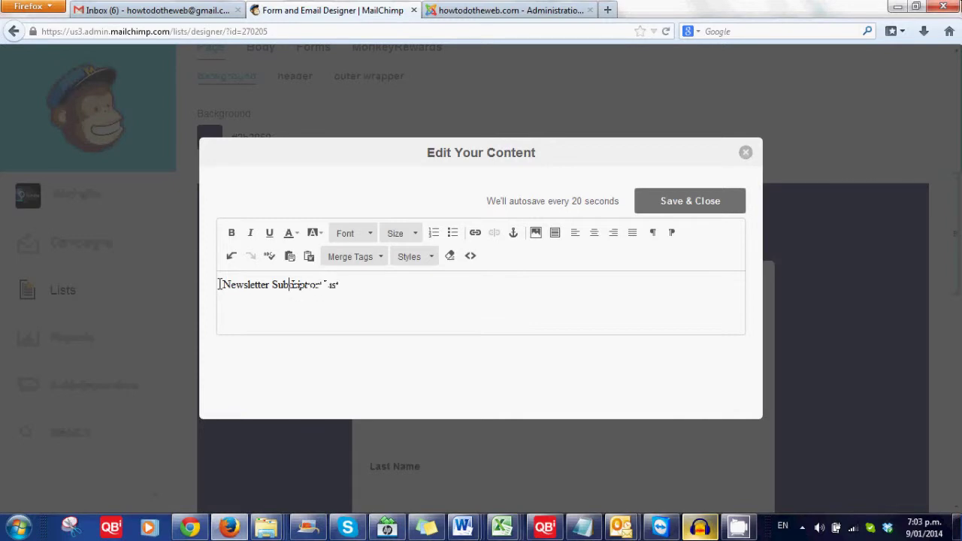
key("shift+Home")
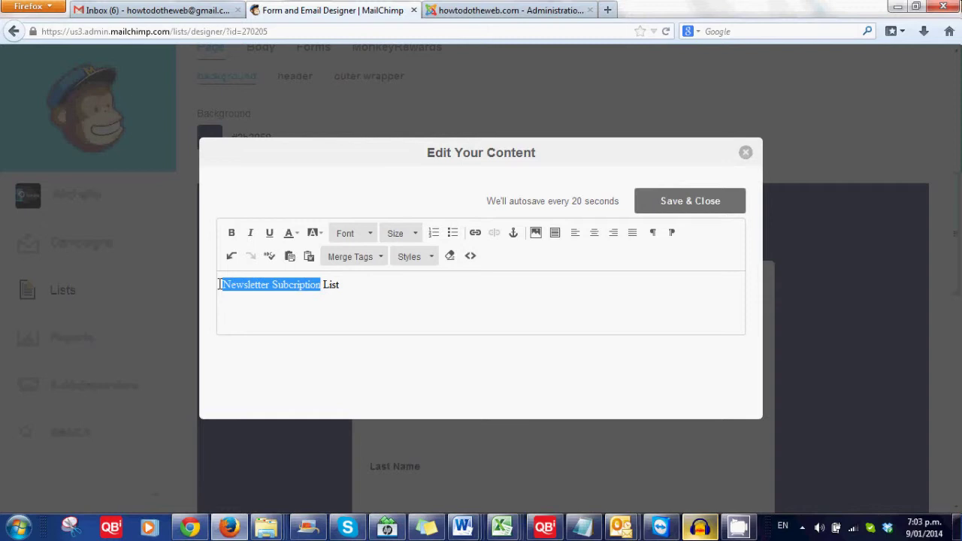
left_click(297, 233)
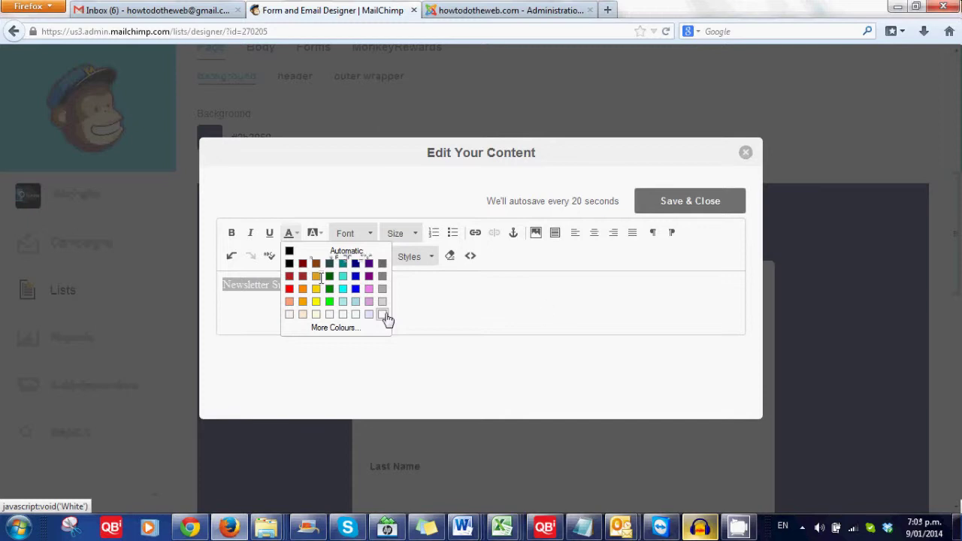
left_click(383, 315)
left_click(320, 279)
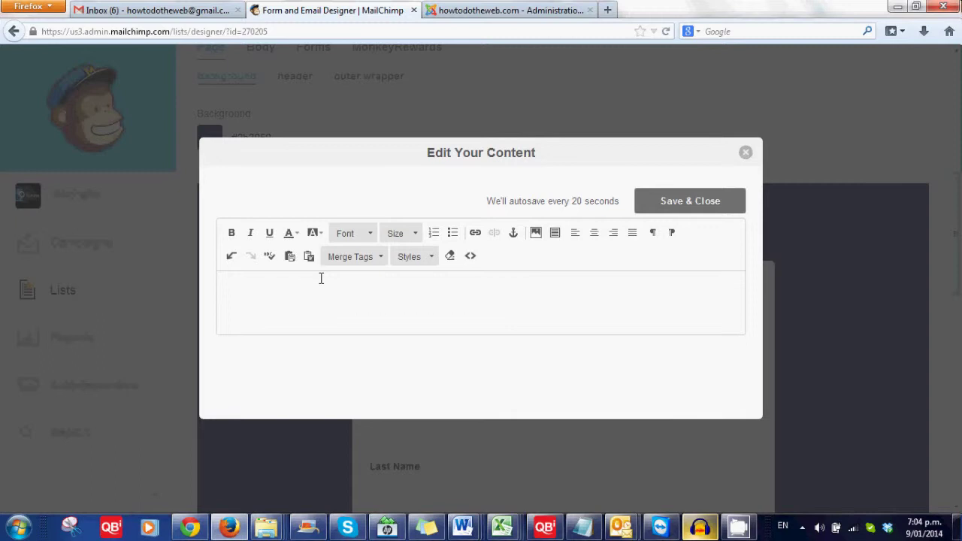
left_click(680, 208)
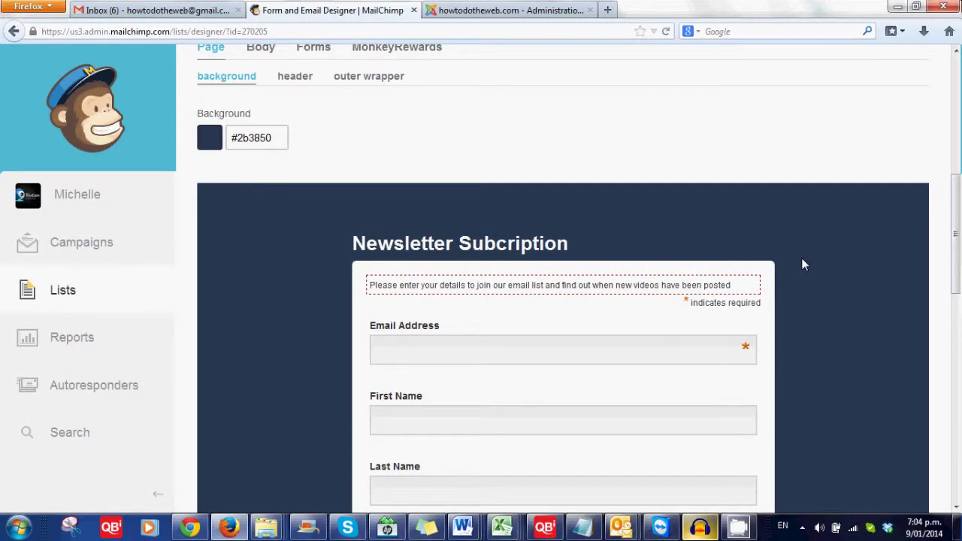
Under Build it, drag a Text field toward the form and review its existing fields.
scroll(801, 258, "up", 3)
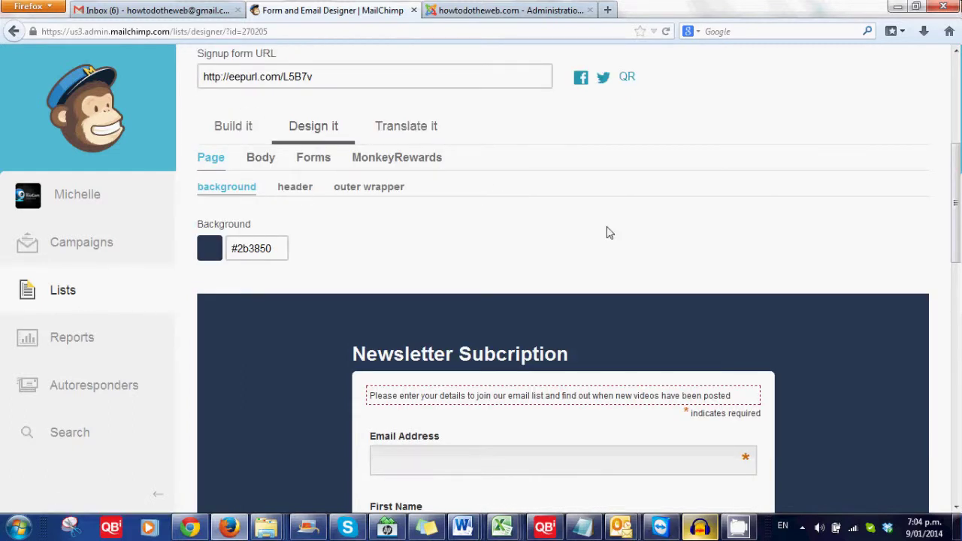
left_click(294, 187)
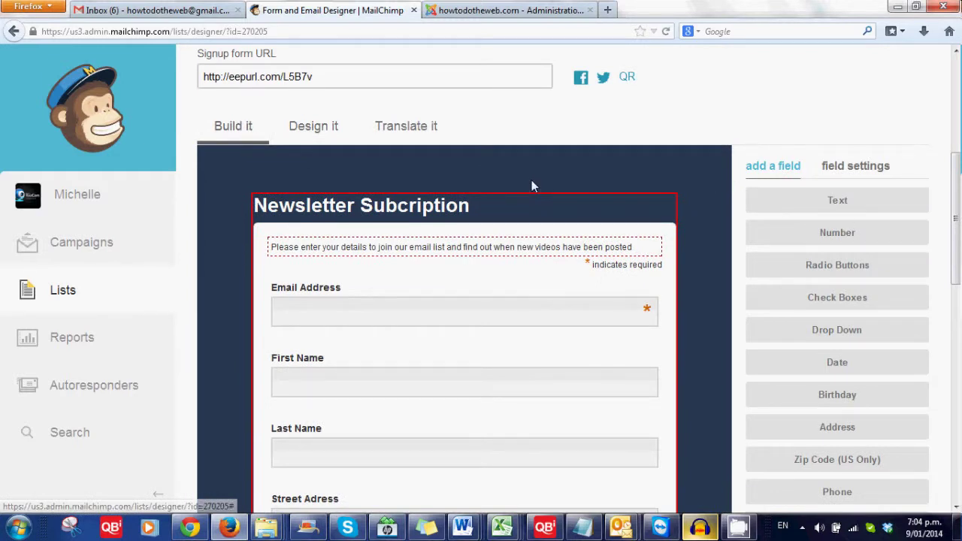
left_click_drag(827, 204, 694, 241)
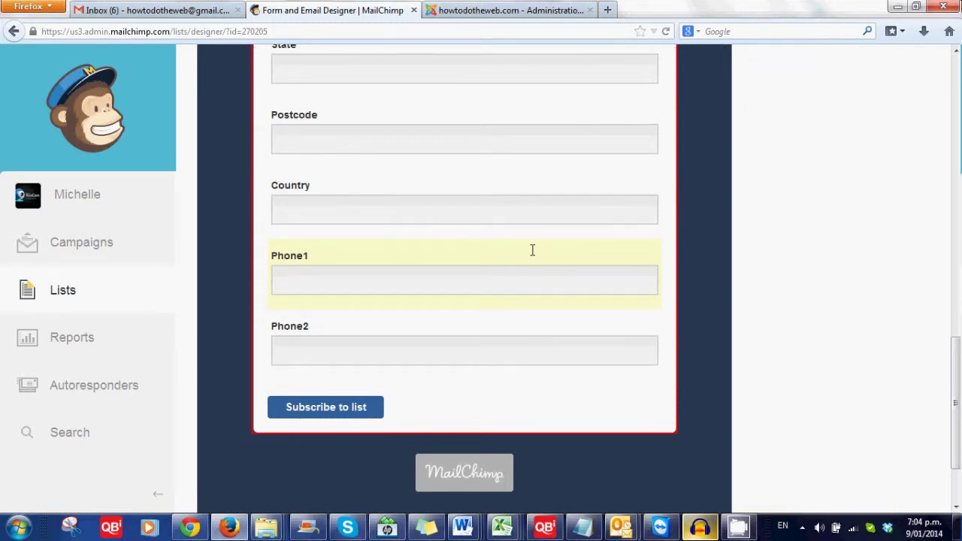
scroll(532, 250, "up", 5)
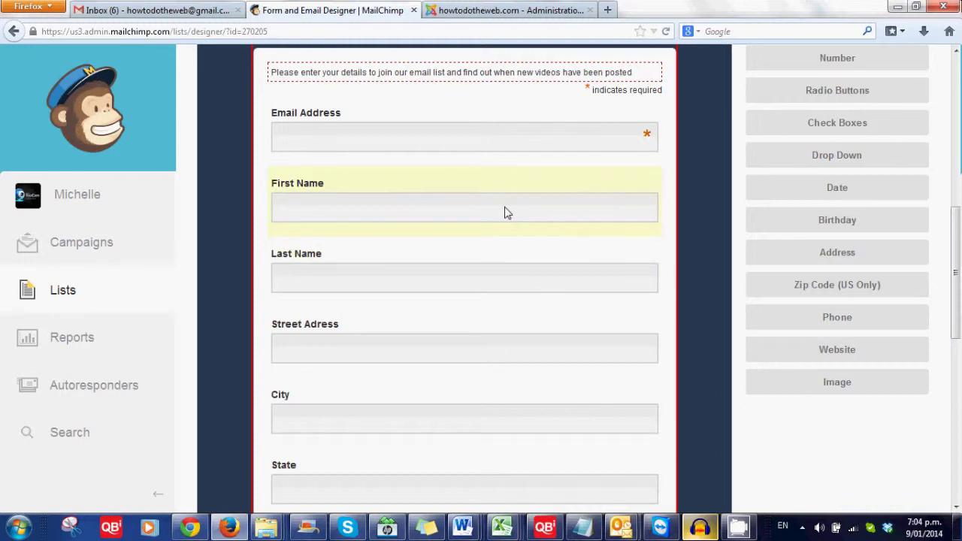
Open the Street Adress field's settings, begin deleting it, then cancel the deletion.
left_click(406, 327)
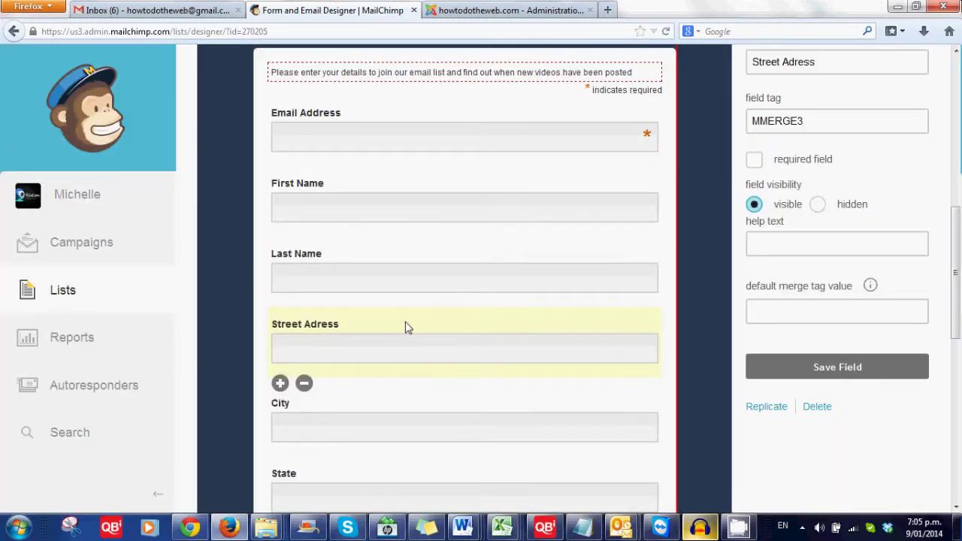
left_click(305, 384)
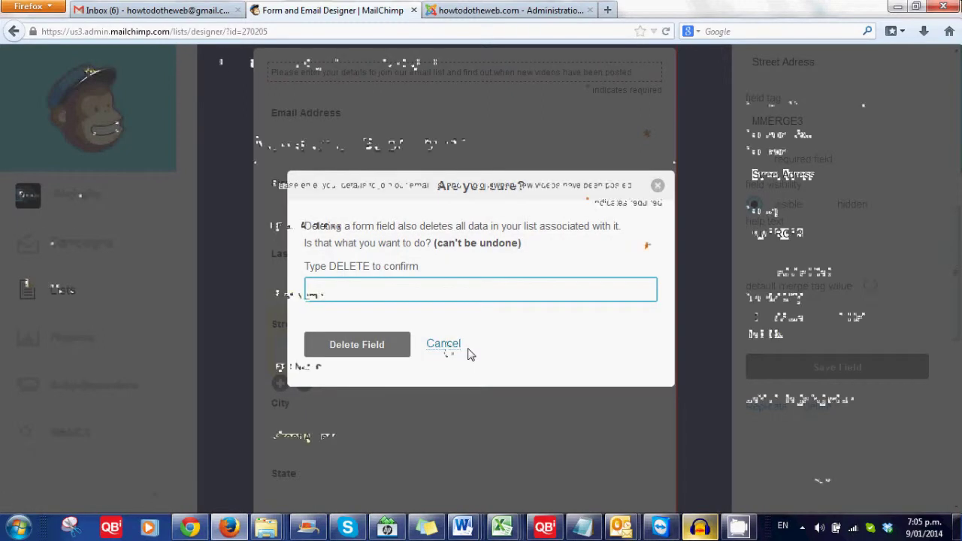
left_click(461, 348)
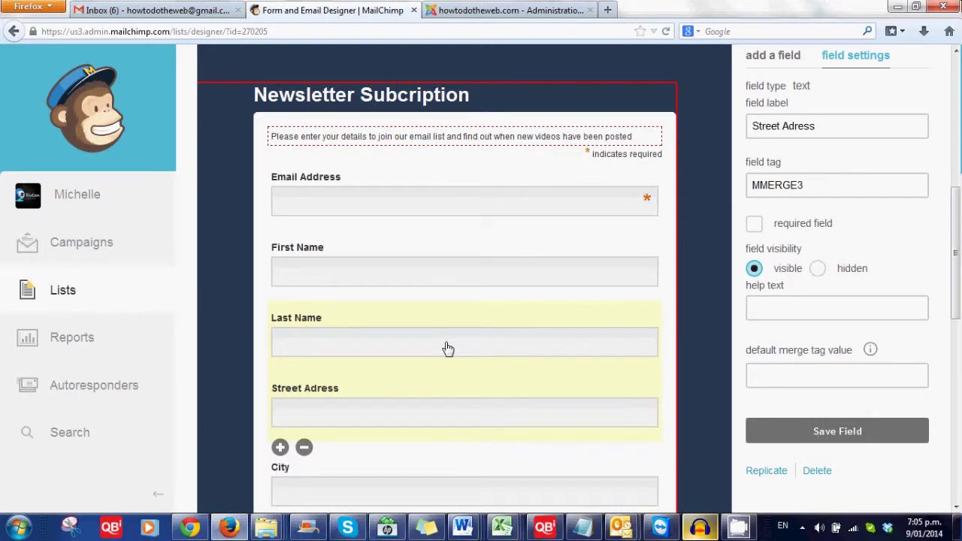
Mark Street Adress as hidden, then inspect the City and Postcode field settings.
left_click(818, 268)
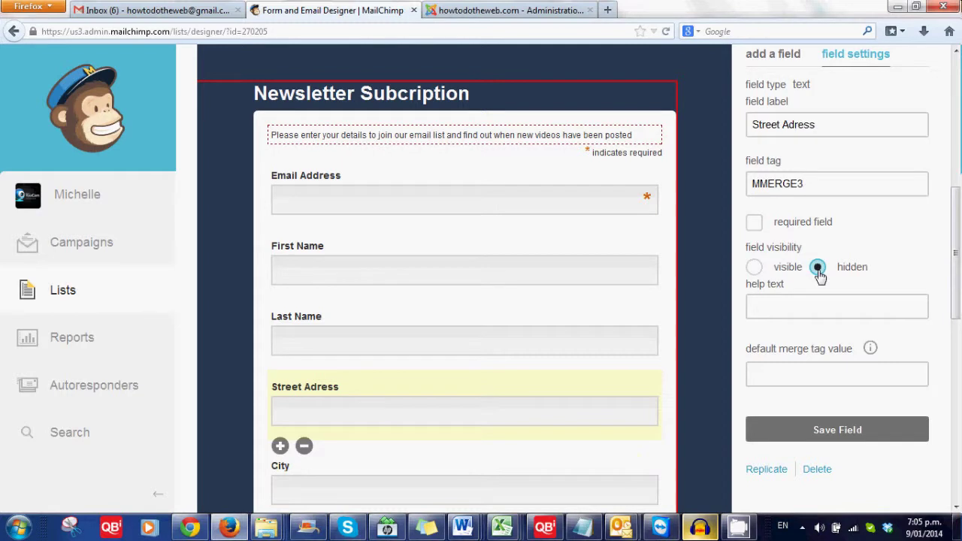
left_click(631, 399)
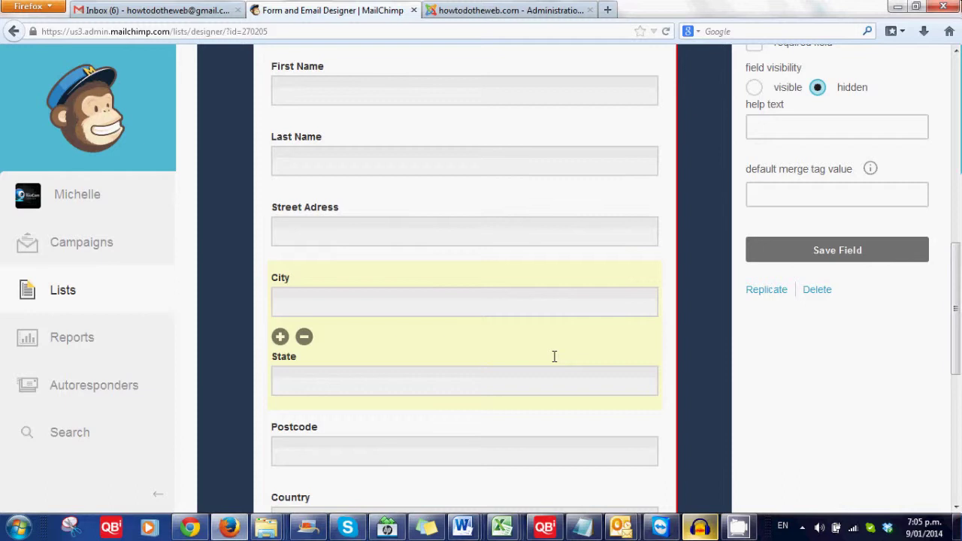
left_click(502, 427)
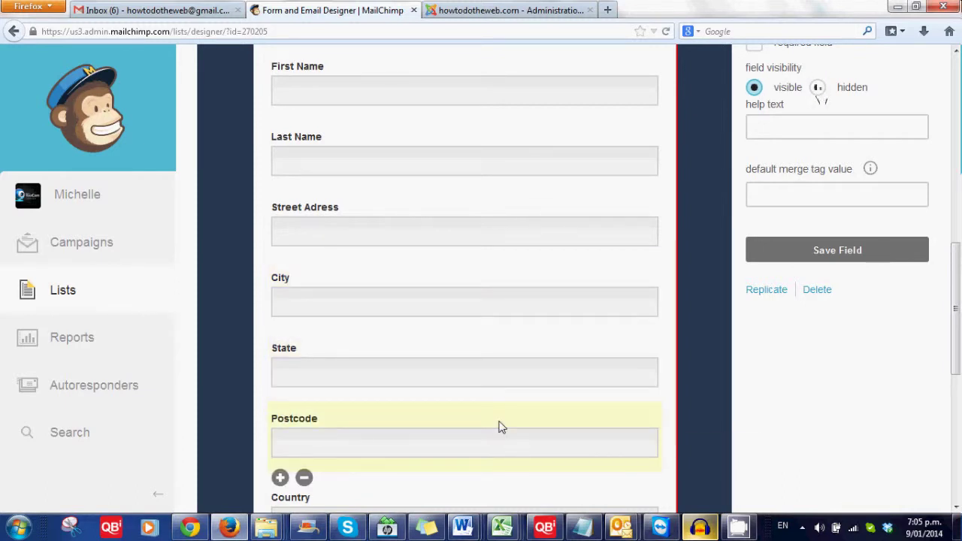
scroll(502, 427, "down", 5)
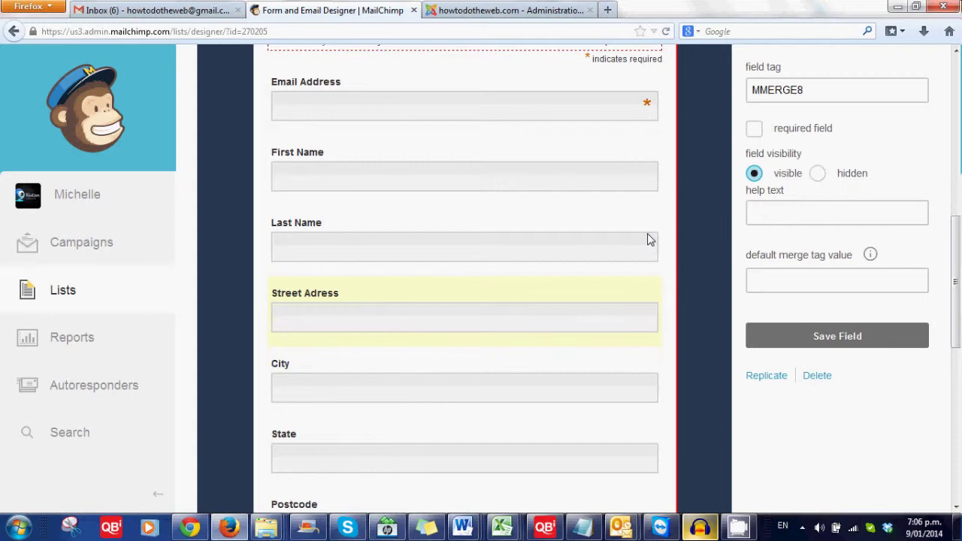
Set the Street Adress field to hidden and save the field.
scroll(487, 321, "down", 5)
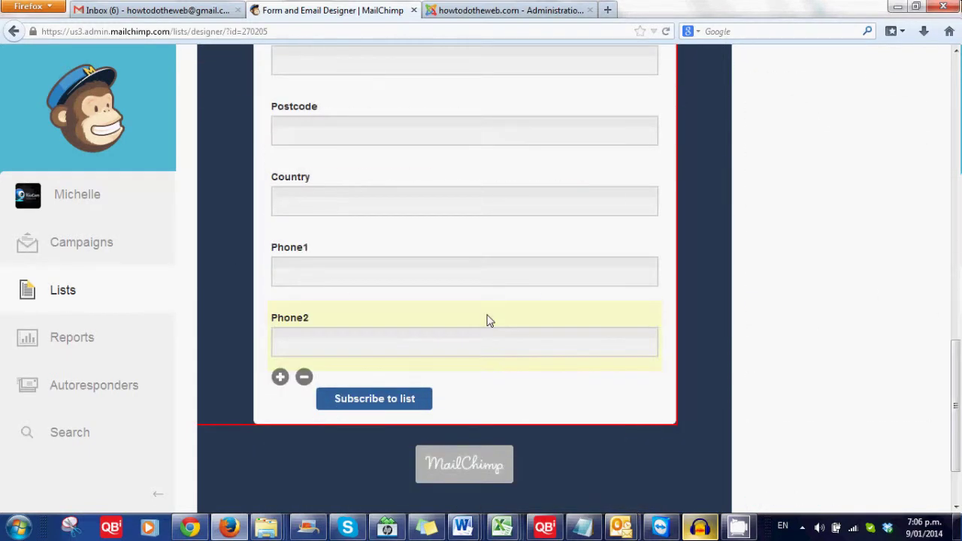
scroll(617, 354, "up", 5)
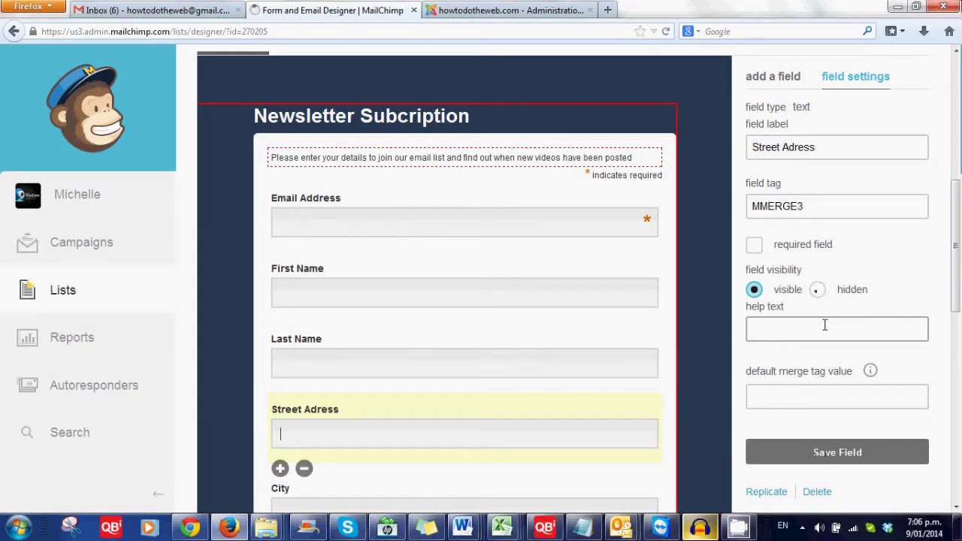
left_click(817, 290)
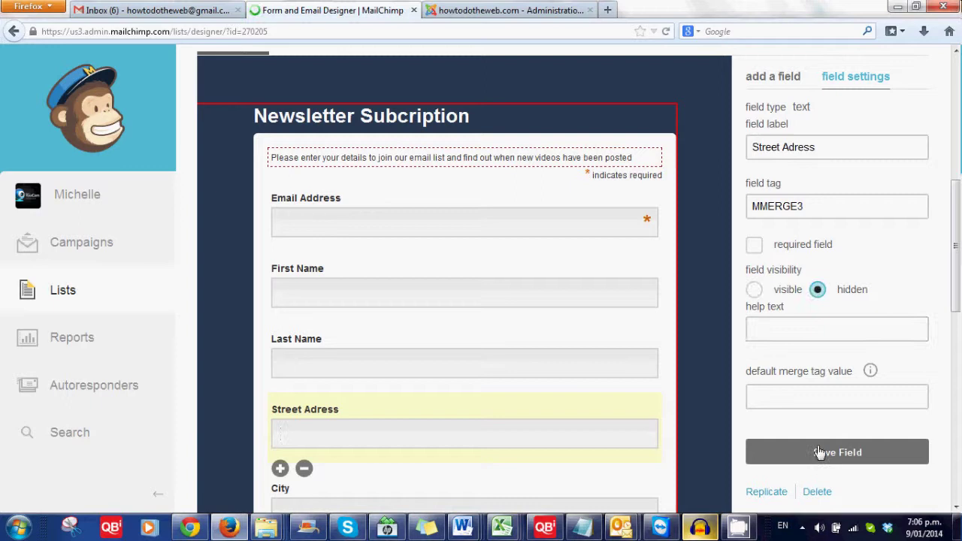
left_click(819, 453)
scroll(629, 436, "down", 3)
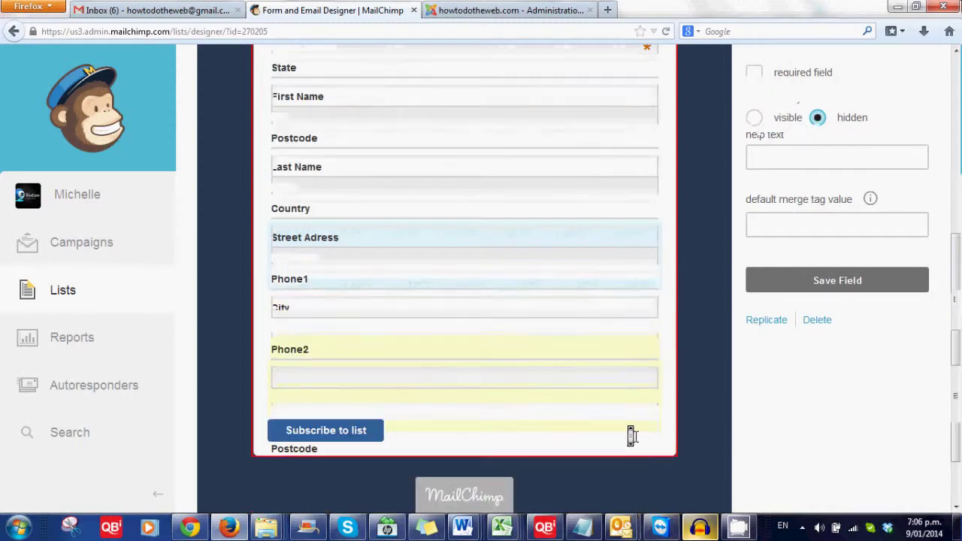
scroll(631, 436, "down", 3)
scroll(631, 436, "up", 3)
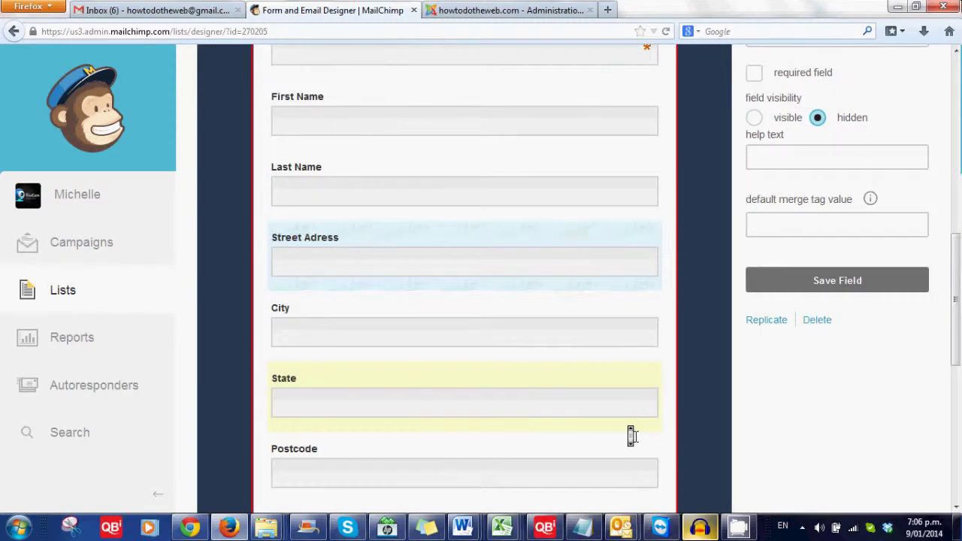
scroll(631, 436, "up", 3)
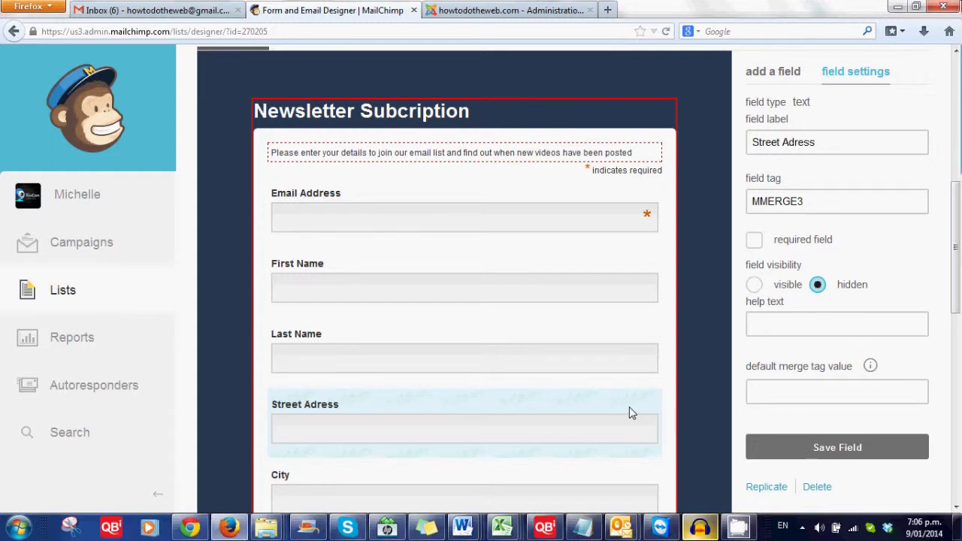
left_click(754, 284)
left_click(811, 449)
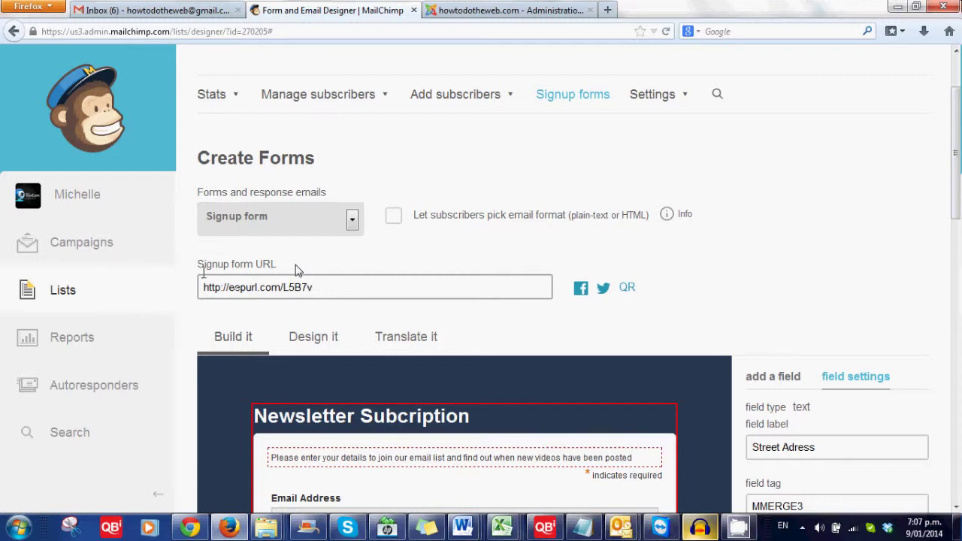
left_click(203, 282)
key("ctrl+c")
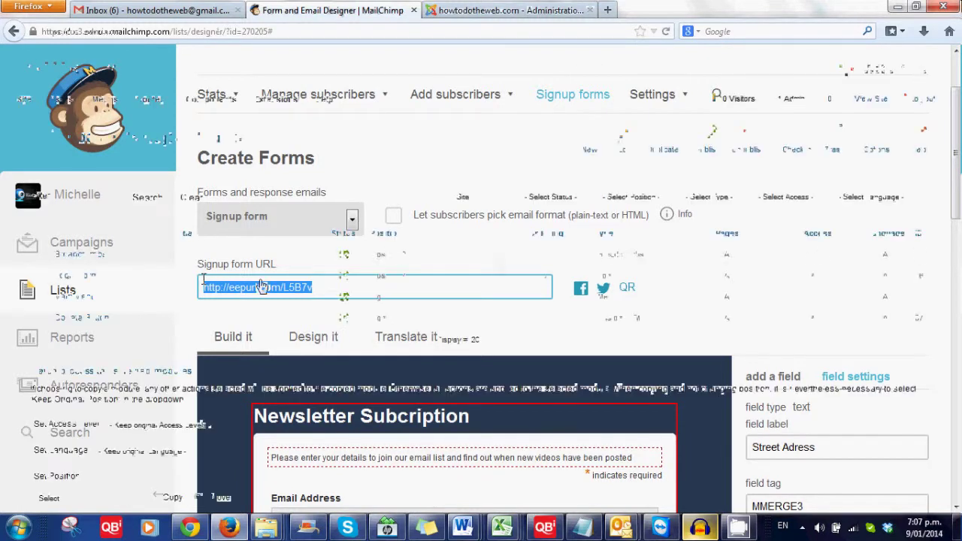
In the refreshed Joomla Module Manager, create a new Custom HTML module.
key("ctrl+Tab")
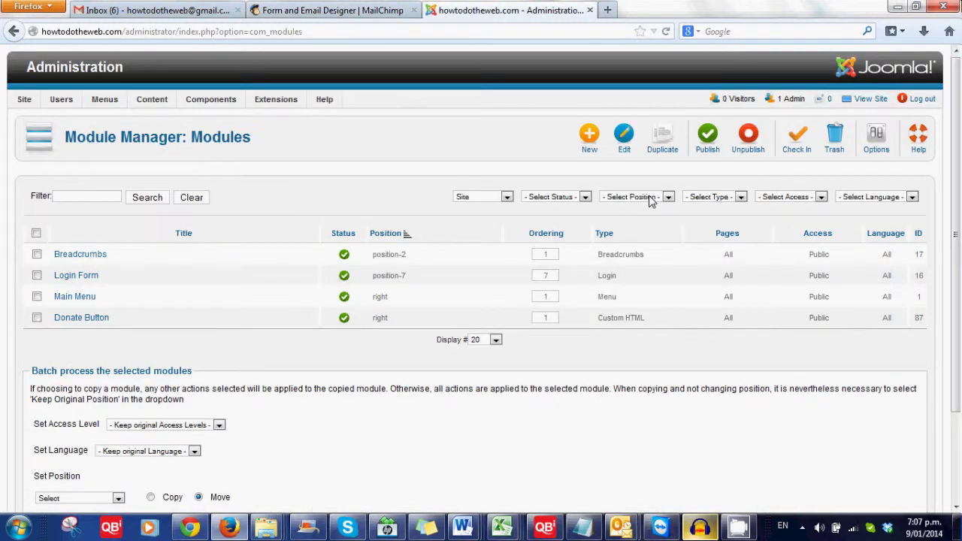
key("F5")
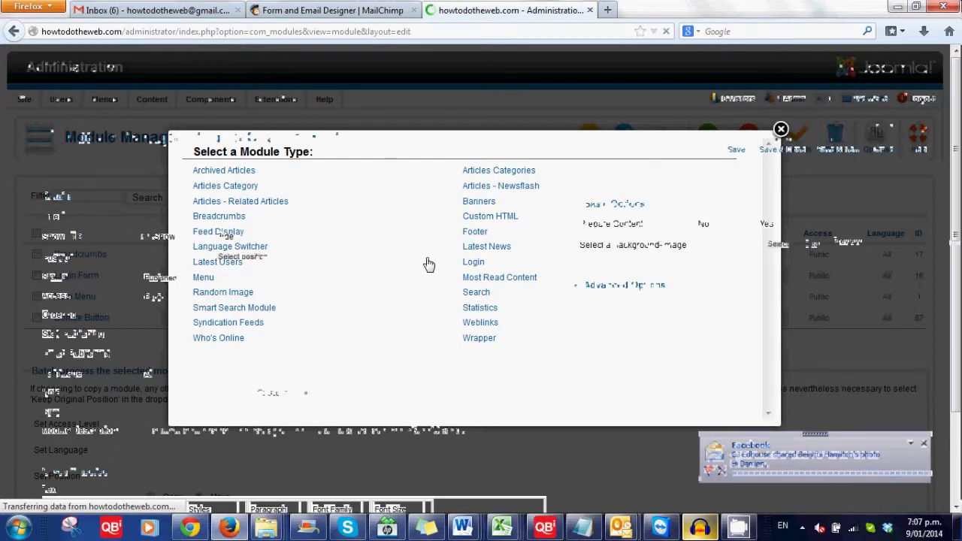
left_click(307, 217)
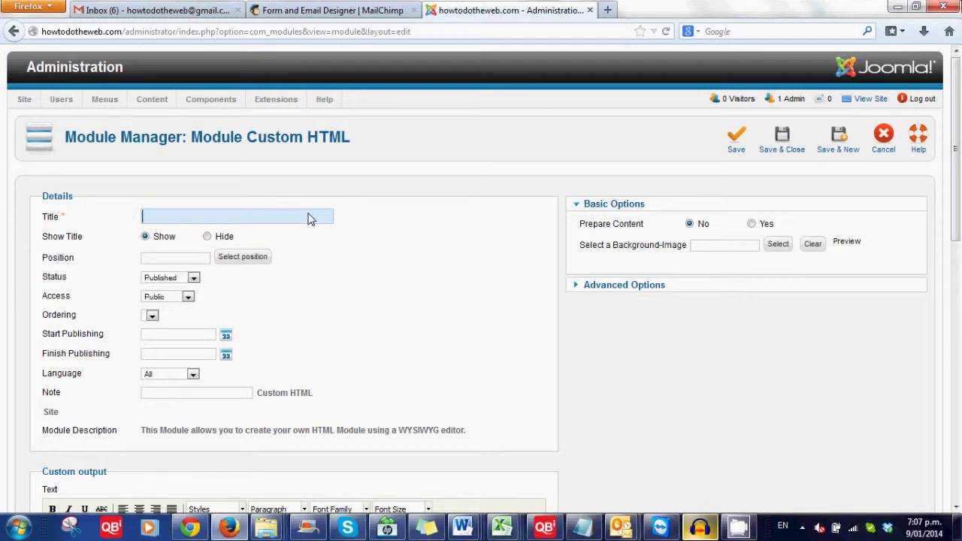
Title the module 'Click to signup' with its title set to Hide.
type("Click t")
type("o ")
type("regis")
key("BackSpace")
key("BackSpace")
key("BackSpace")
key("BackSpace")
key("BackSpace")
type("signup")
key("BackSpace")
key("BackSpace")
key("BackSpace")
key("BackSpace")
key("BackSpace")
key("BackSpace")
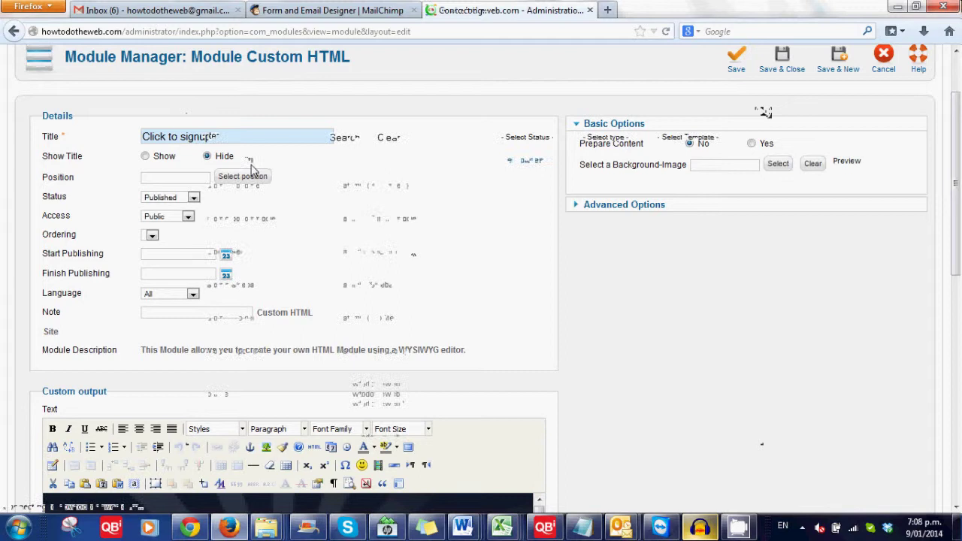
Open the module's template position list and page through it to find the right sidebar position.
left_click(248, 176)
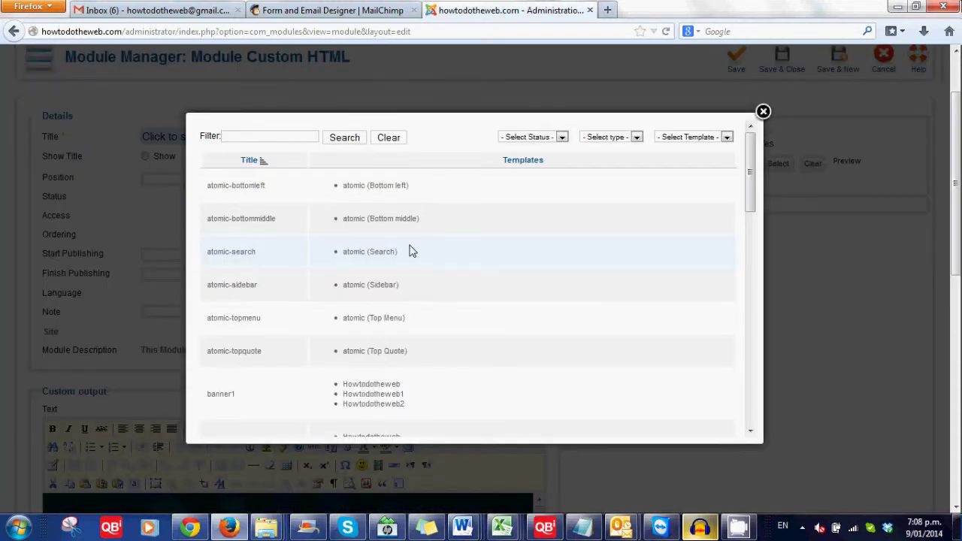
scroll(412, 251, "down", 1)
scroll(412, 251, "up", 1)
scroll(412, 251, "down", 5)
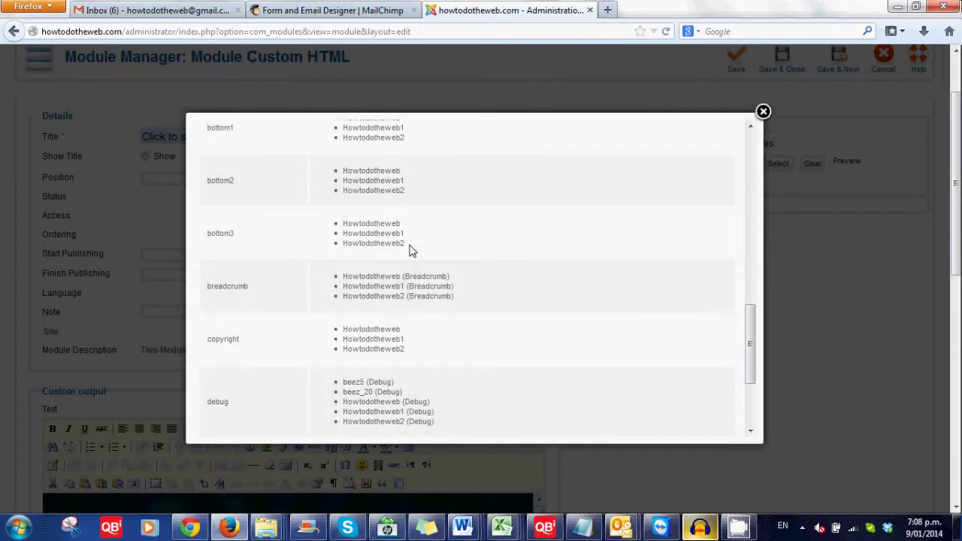
scroll(412, 251, "down", 2)
scroll(411, 251, "up", 2)
scroll(412, 251, "down", 3)
left_click(543, 418)
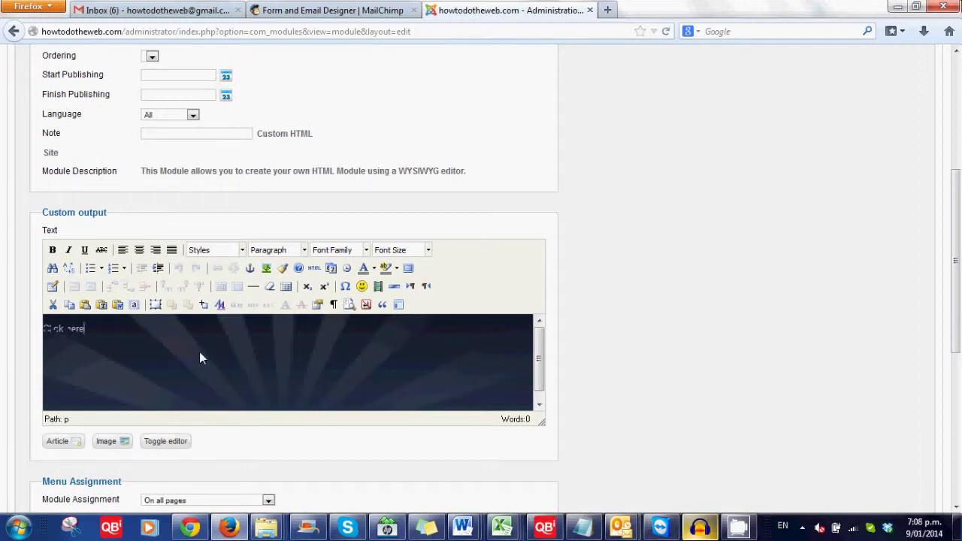
Write 'Click here to Subscribe to our newsletter', select it, and open Insert/Edit Link with Ctrl+K.
type("Click here to Subscribe to our news")
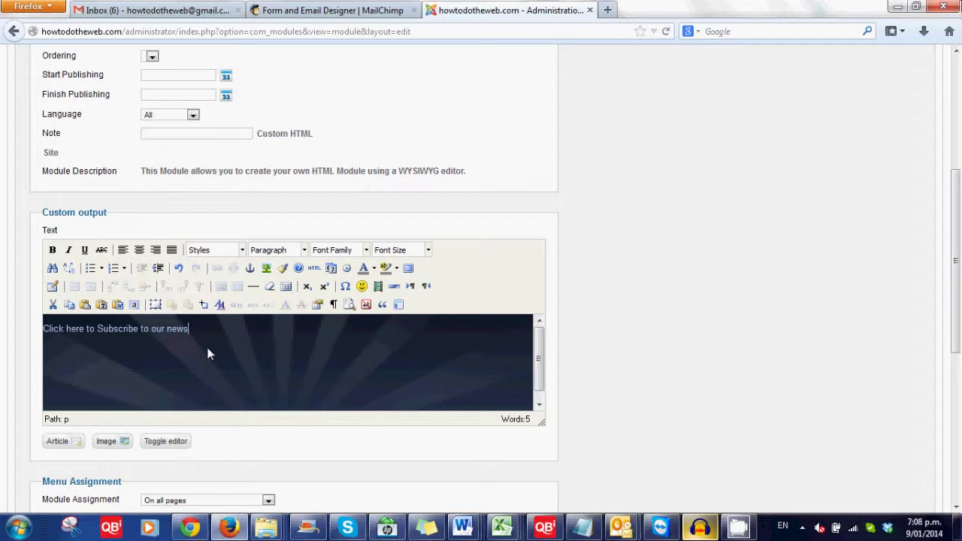
left_click_drag(208, 354, 31, 338)
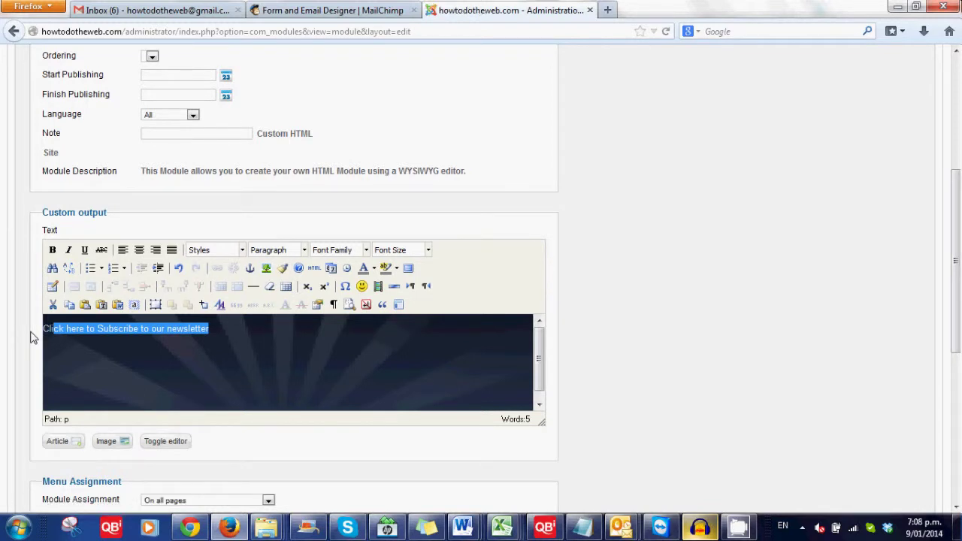
key("ctrl+k")
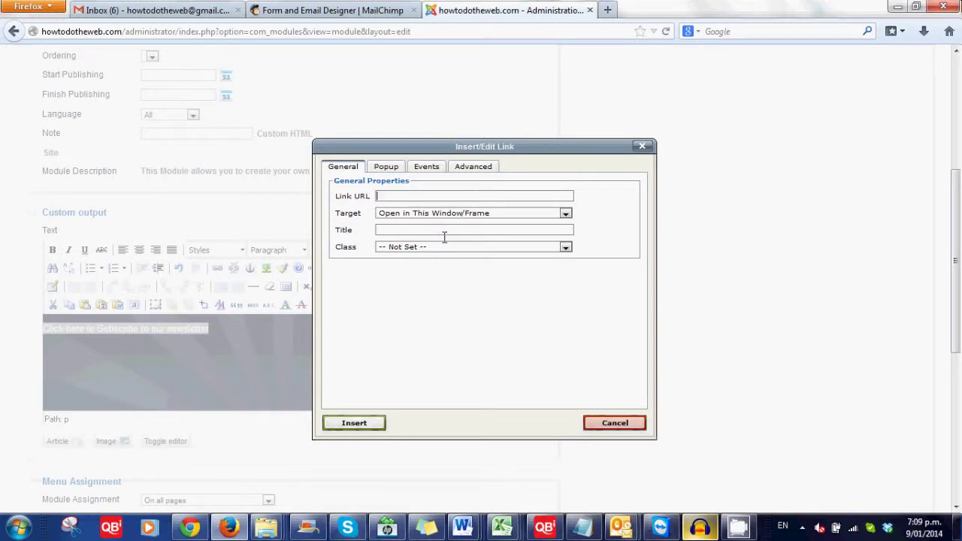
key("ctrl+v")
left_click(466, 216)
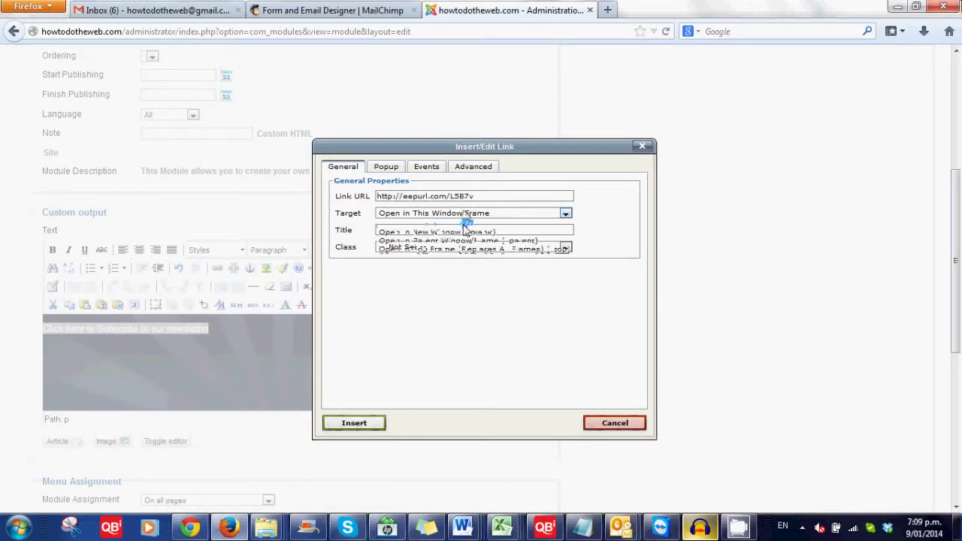
left_click(467, 223)
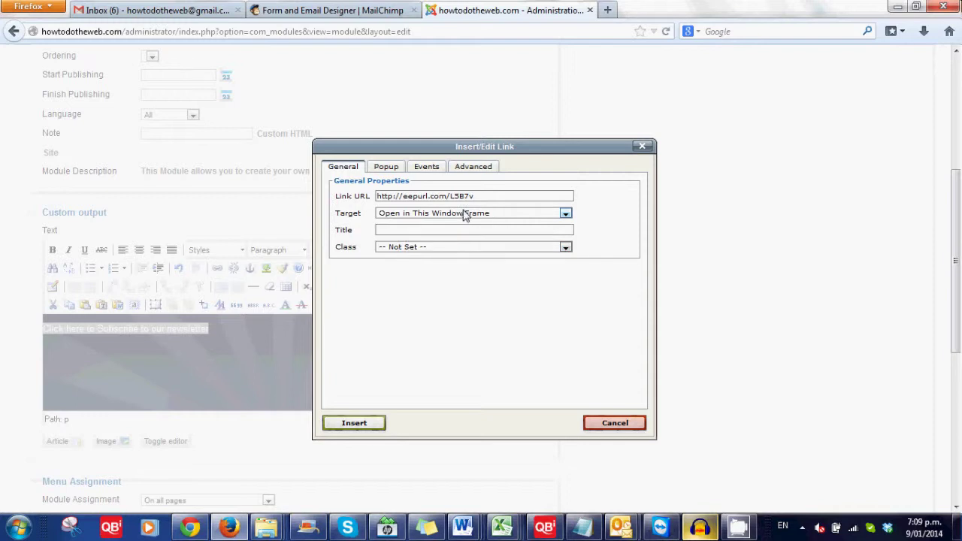
key("Down")
left_click(354, 423)
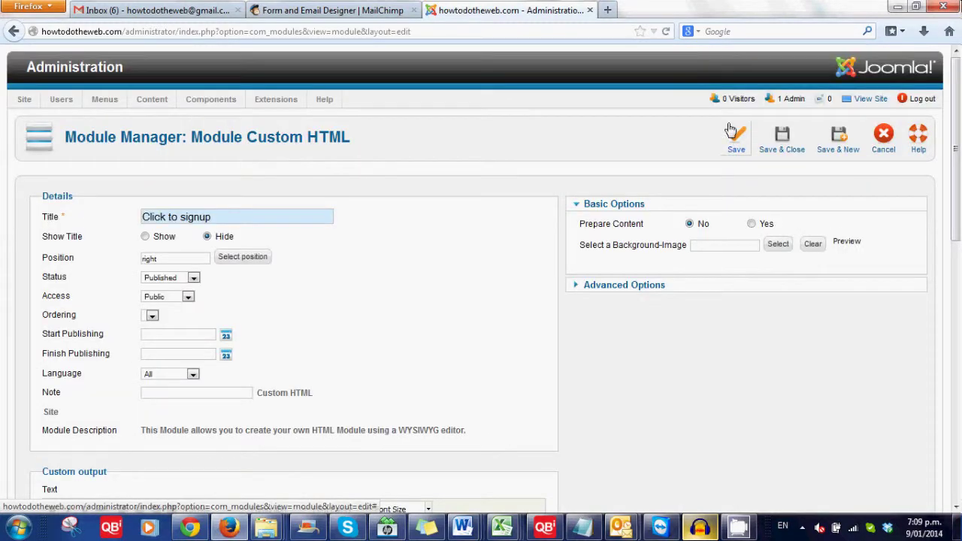
left_click(733, 134)
Open the howtodotheweb.com site in a new browser tab.
left_click(608, 10)
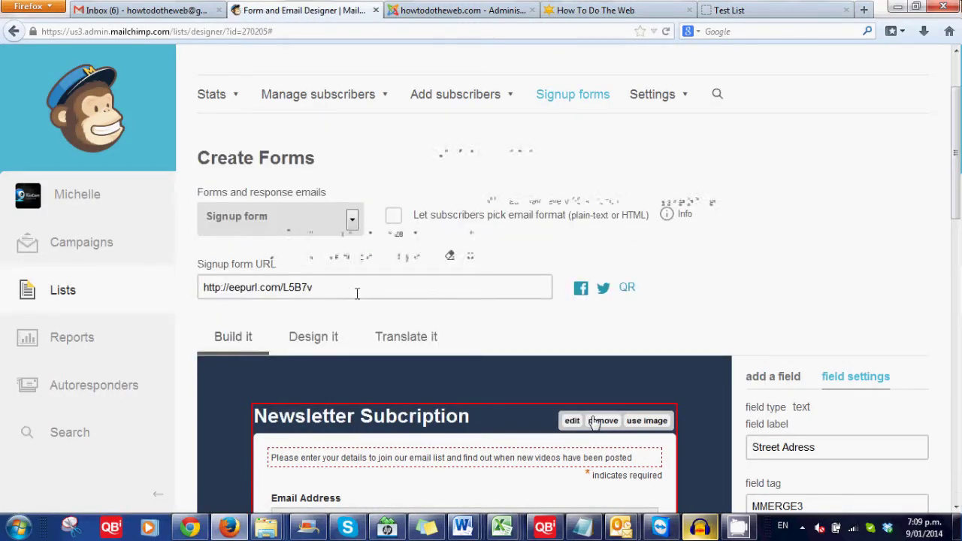
Fix the form heading from 'Newsletter Subcription' to 'Newsletter Subscription' and save it.
left_click(572, 421)
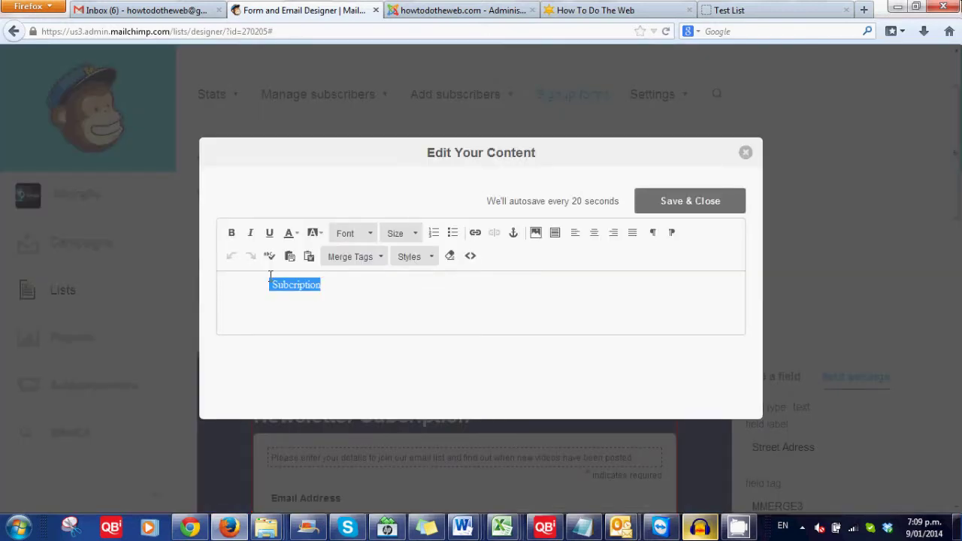
key("BackSpace")
left_click(689, 201)
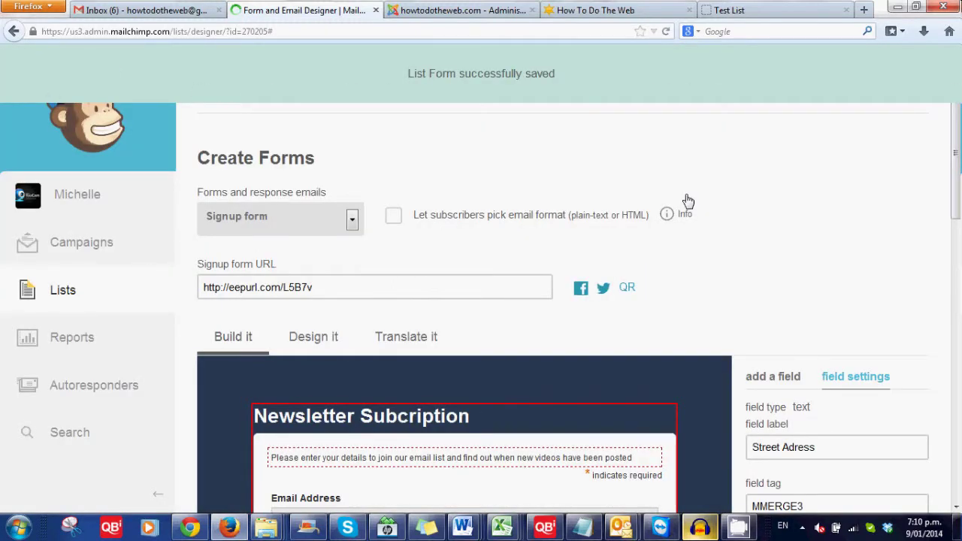
left_click(790, 8)
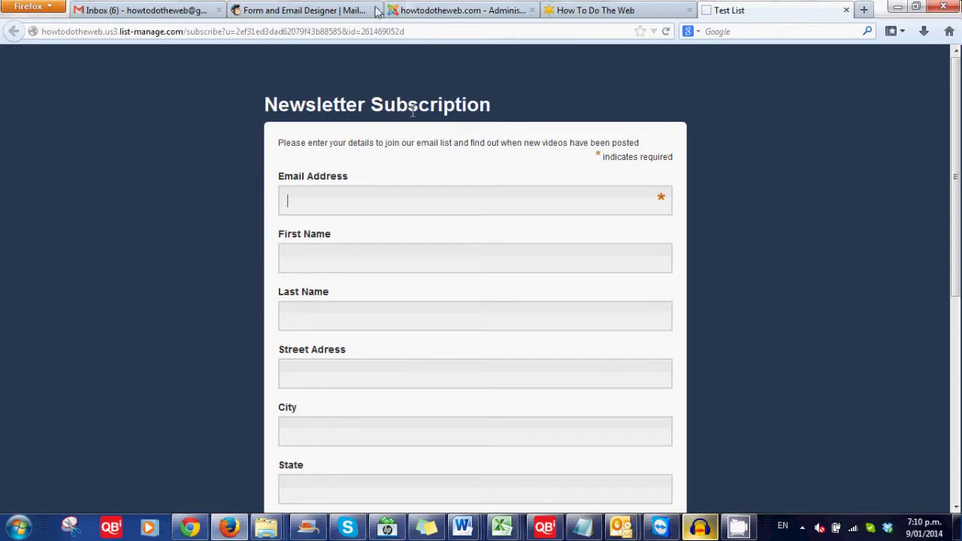
left_click(289, 31)
left_click(301, 10)
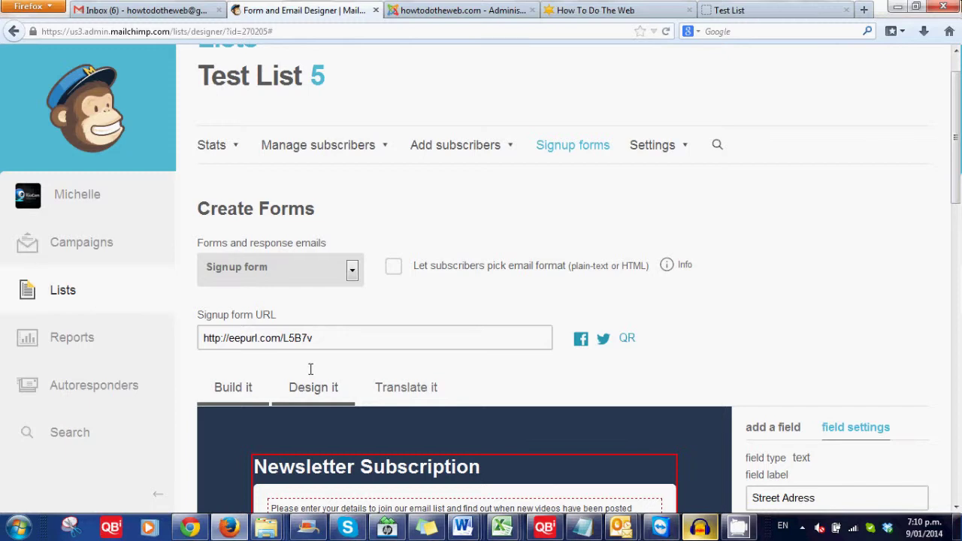
scroll(309, 369, "down", 1)
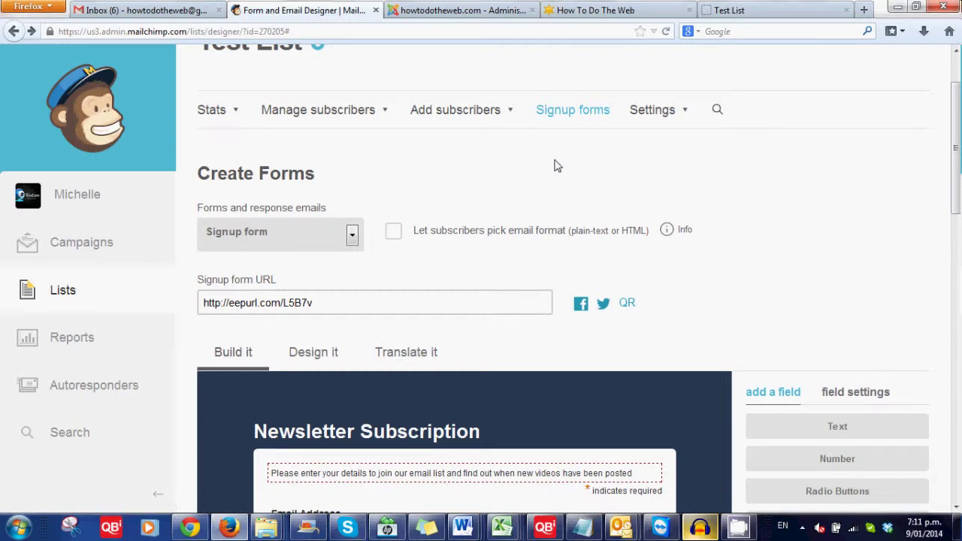
Go to Test List's Signup forms and choose Embedded forms to show the Classic form code.
left_click(572, 114)
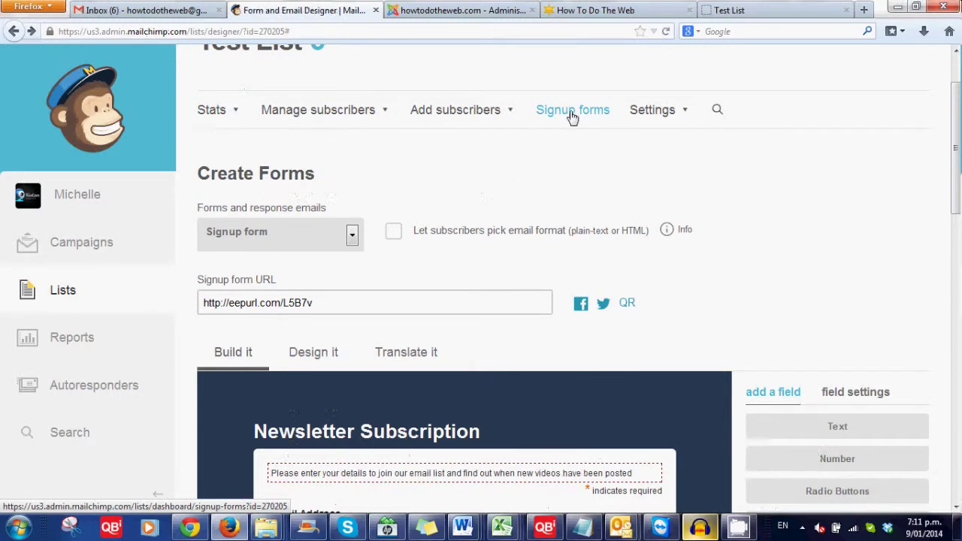
left_click(572, 114)
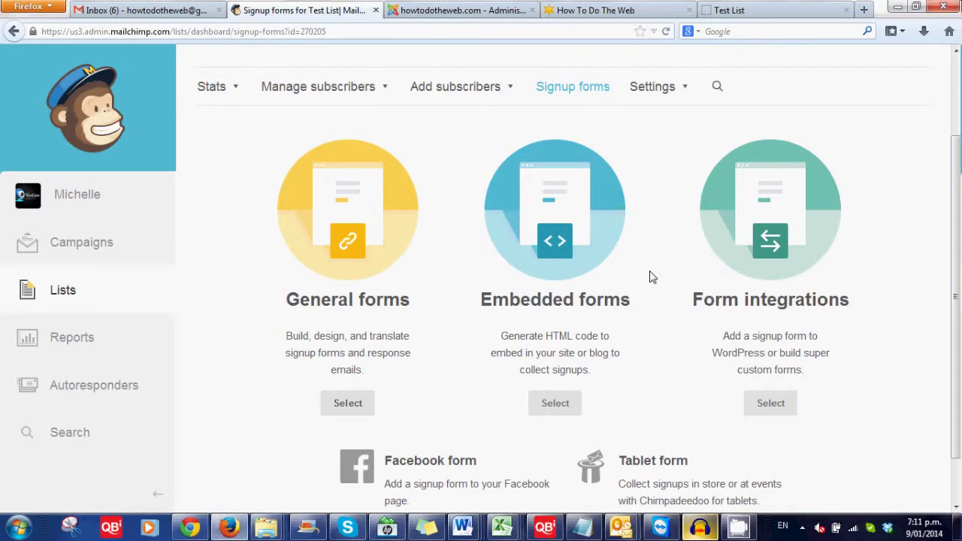
left_click(555, 403)
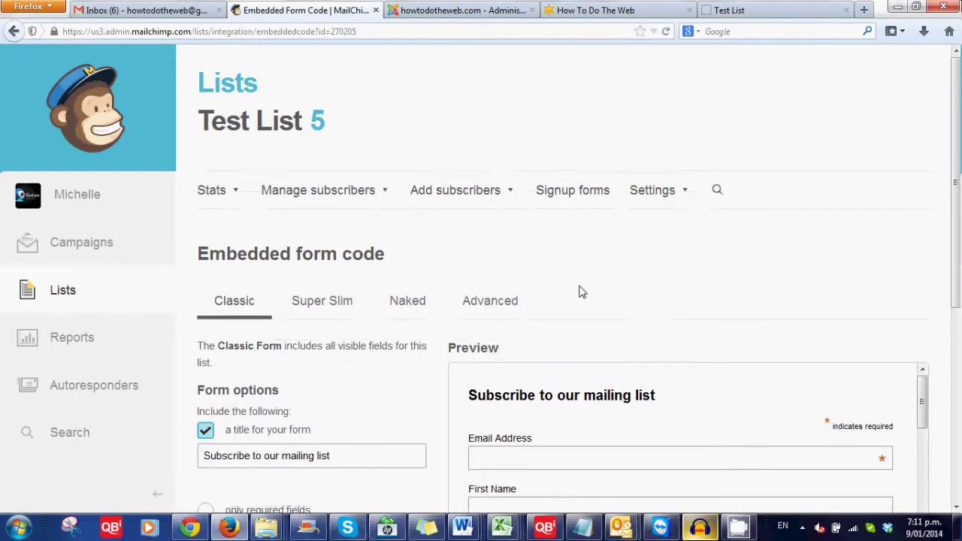
Try required-only then all fields, select the title text, and switch to the Super Slim email-only form.
scroll(579, 292, "down", 3)
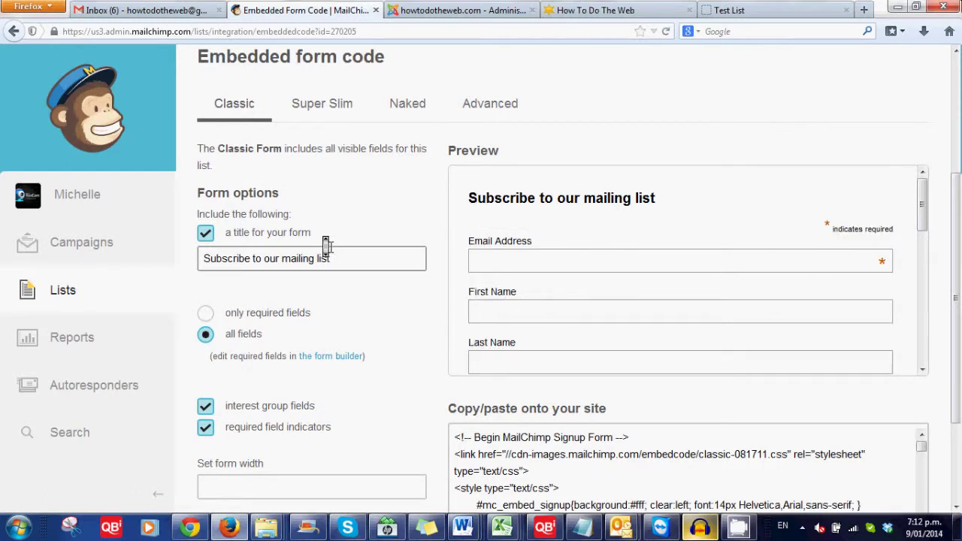
left_click_drag(923, 218, 927, 357)
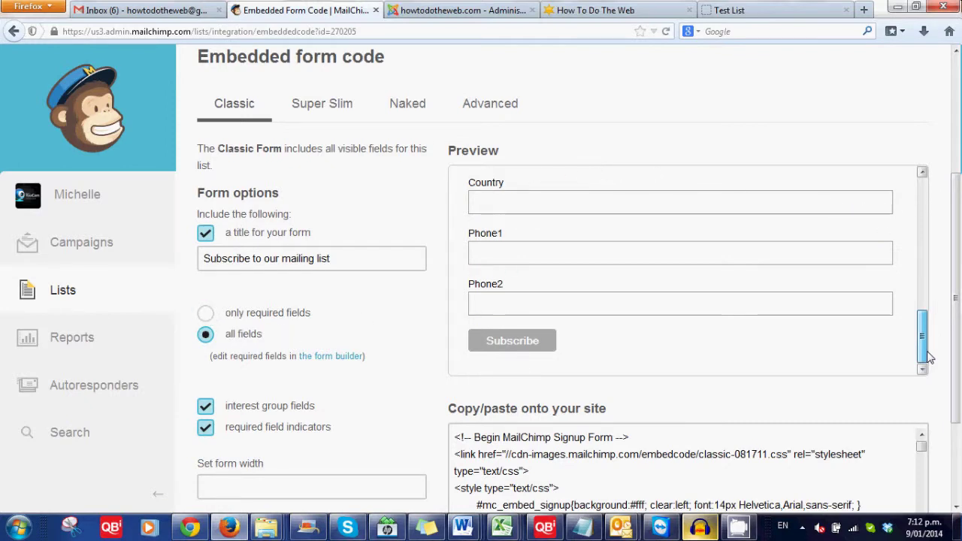
left_click(206, 314)
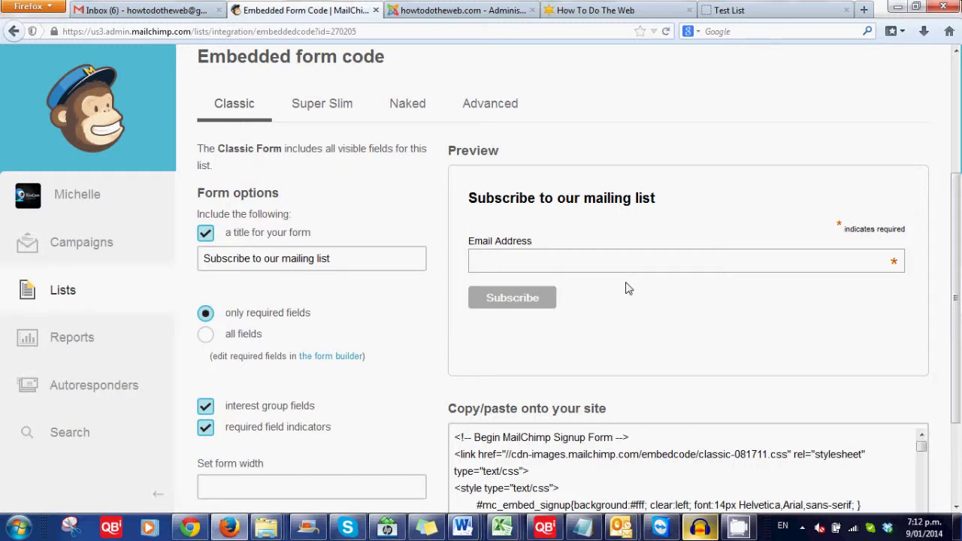
scroll(425, 307, "down", 3)
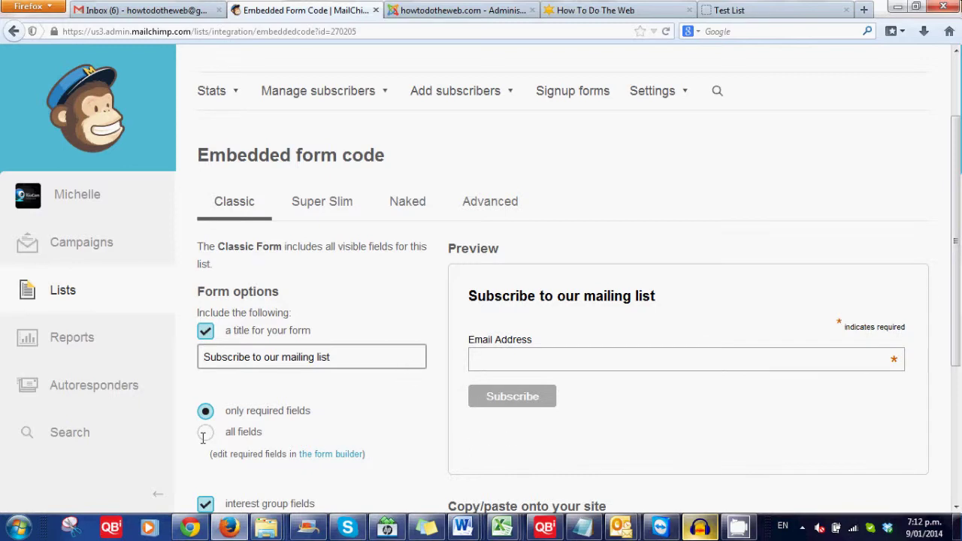
left_click(205, 434)
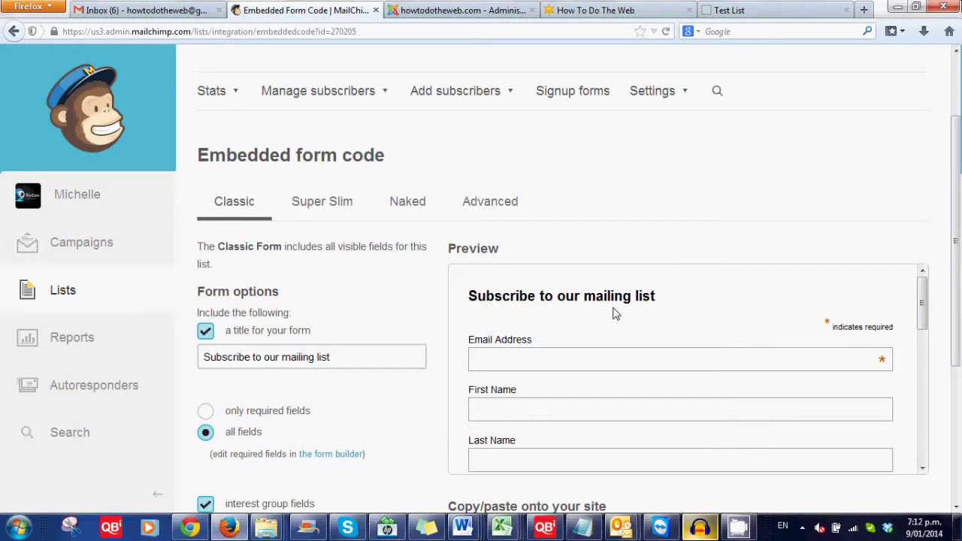
triple_click(334, 354)
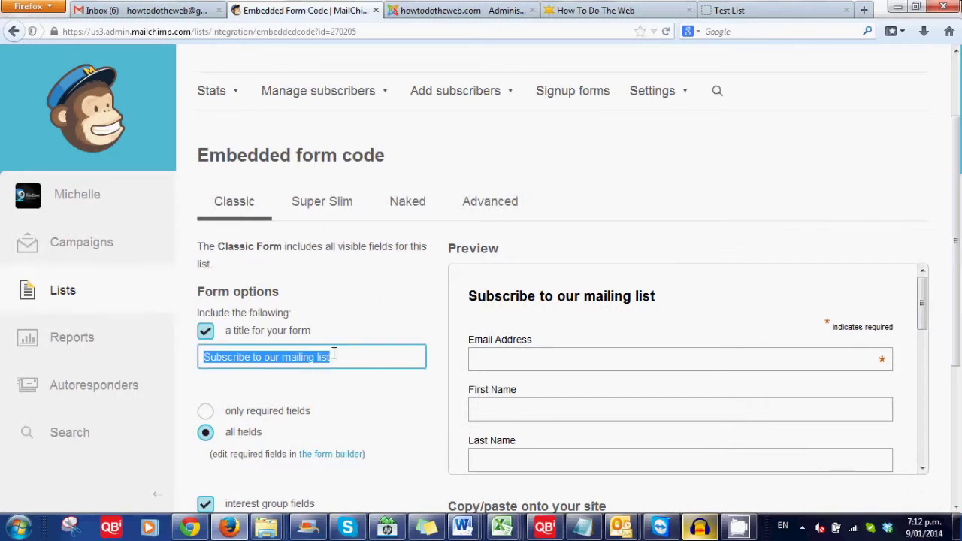
left_click(324, 205)
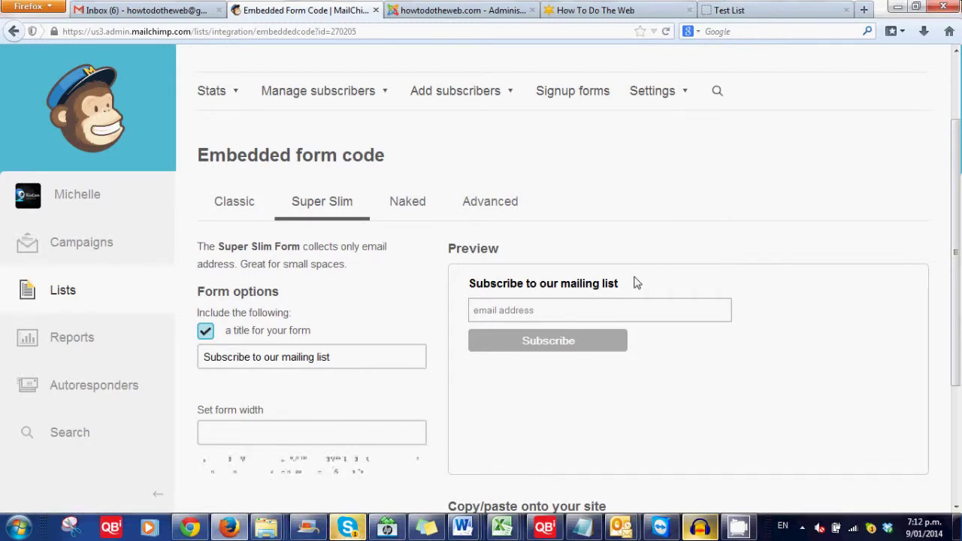
Set the Super Slim form width to 150 px, then change it to 180 px and test the preview.
left_click(410, 432)
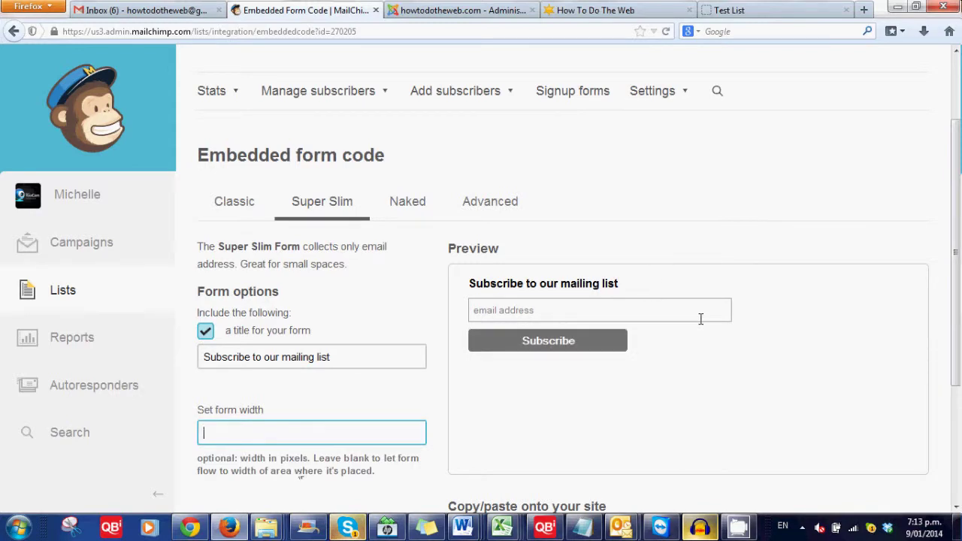
type("1")
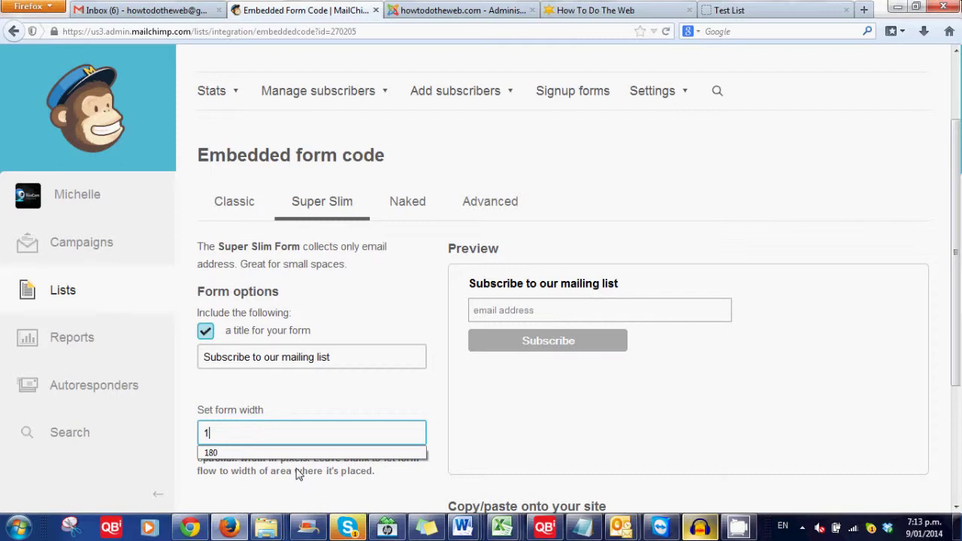
type("50")
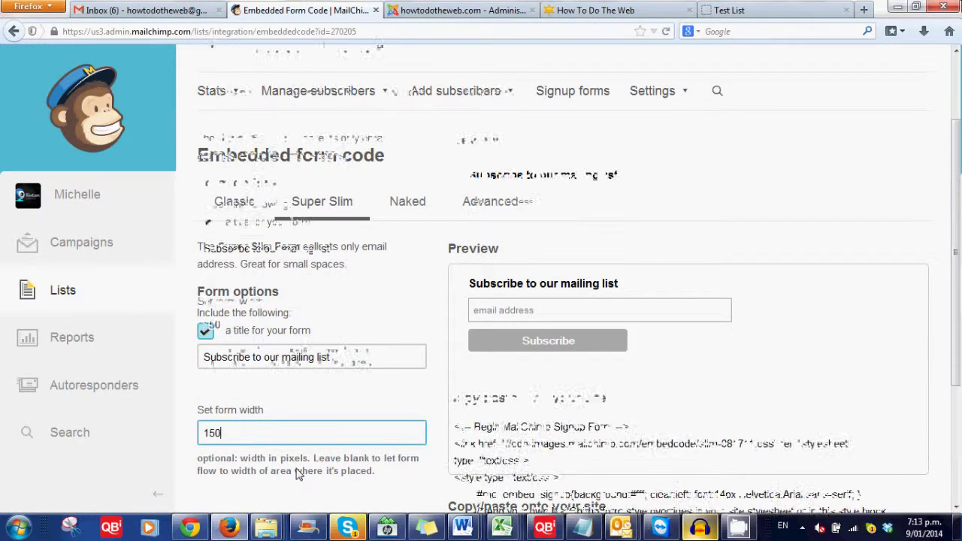
scroll(433, 406, "down", 3)
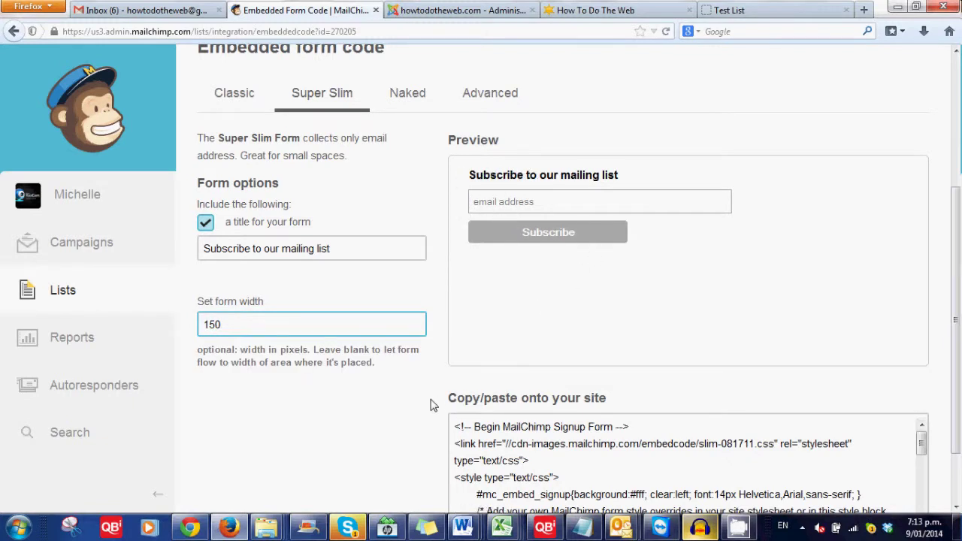
key("Tab")
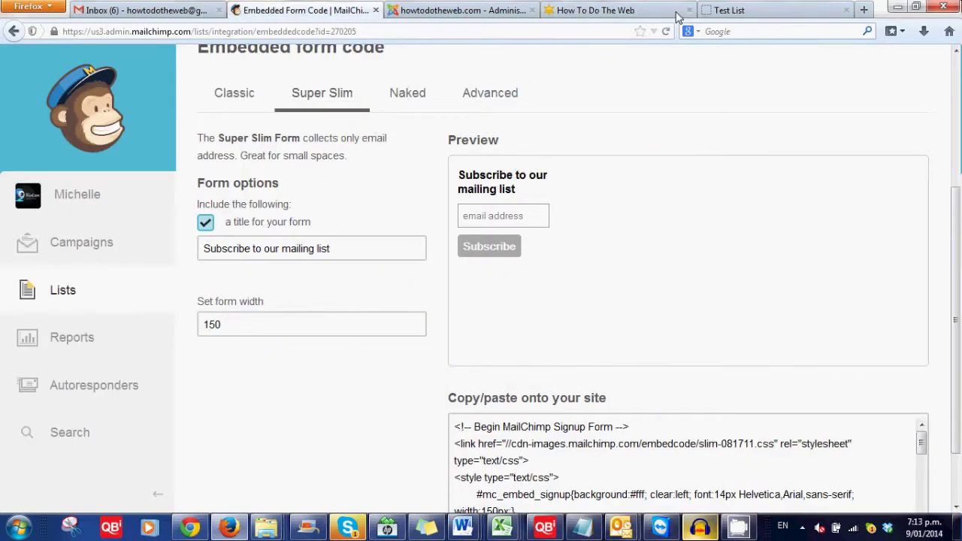
double_click(239, 332)
left_click(239, 332)
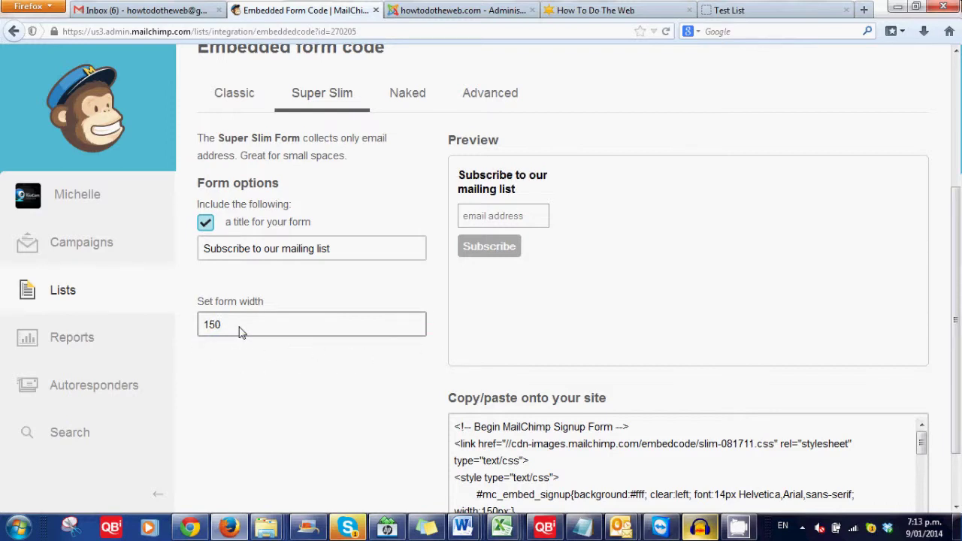
double_click(239, 332)
type("180")
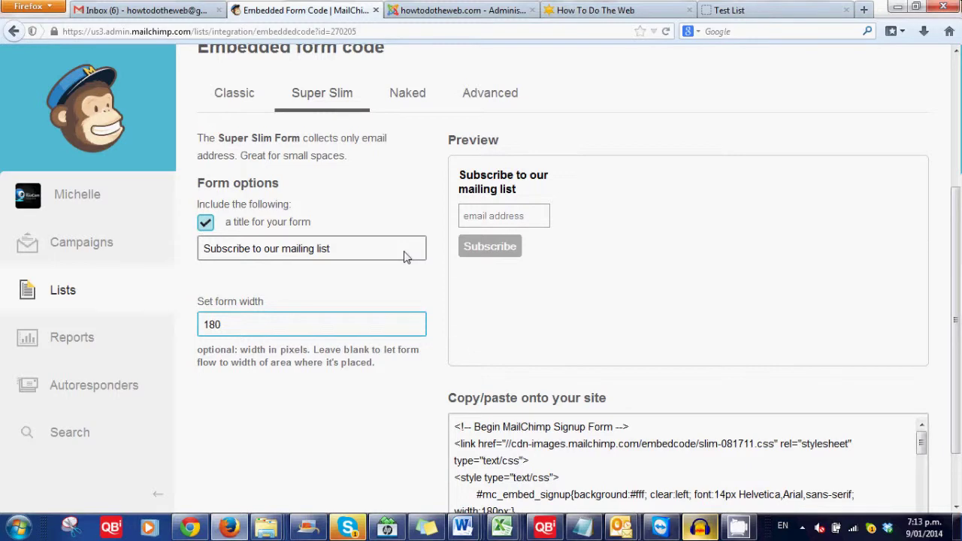
left_click(406, 257)
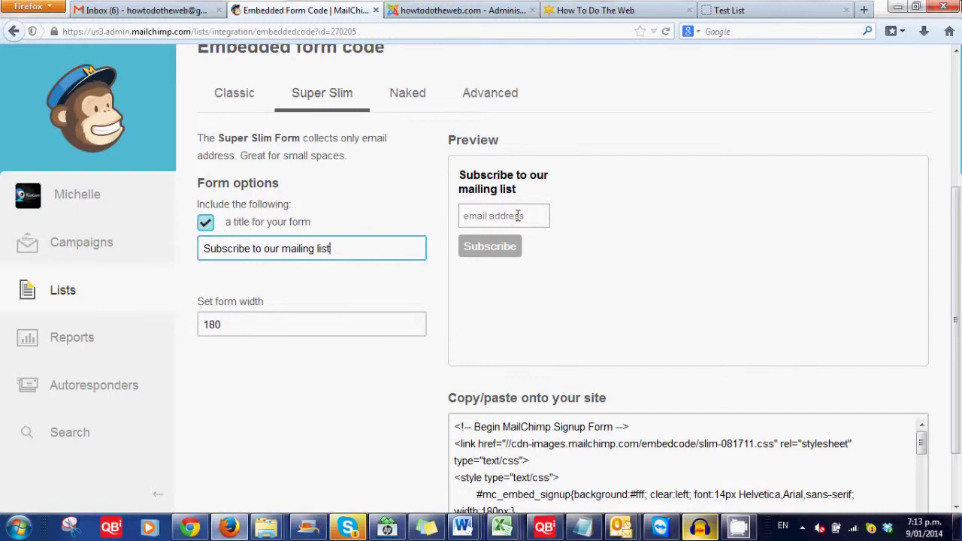
left_click(517, 216)
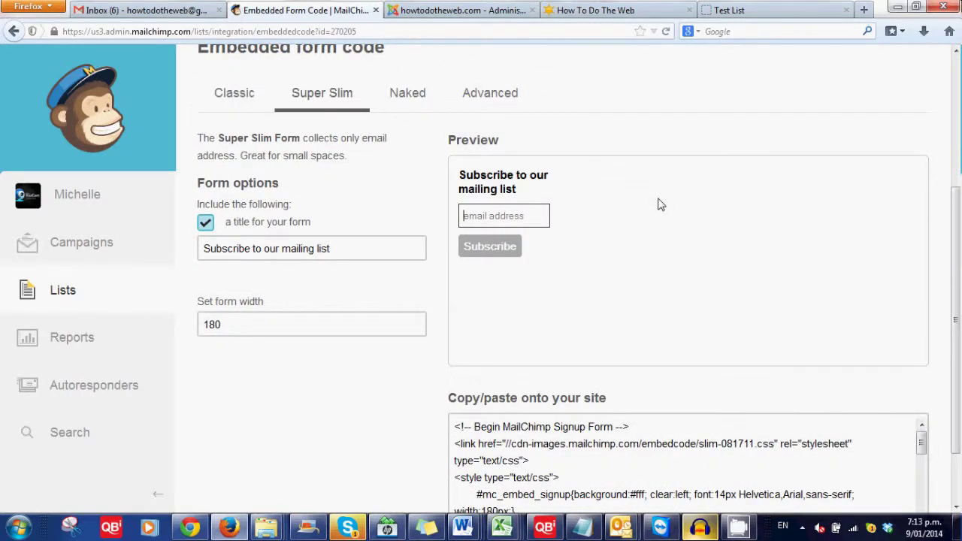
scroll(465, 338, "down", 2)
Select the entire Super Slim embed code and return to the Joomla administration tab.
left_click(451, 352)
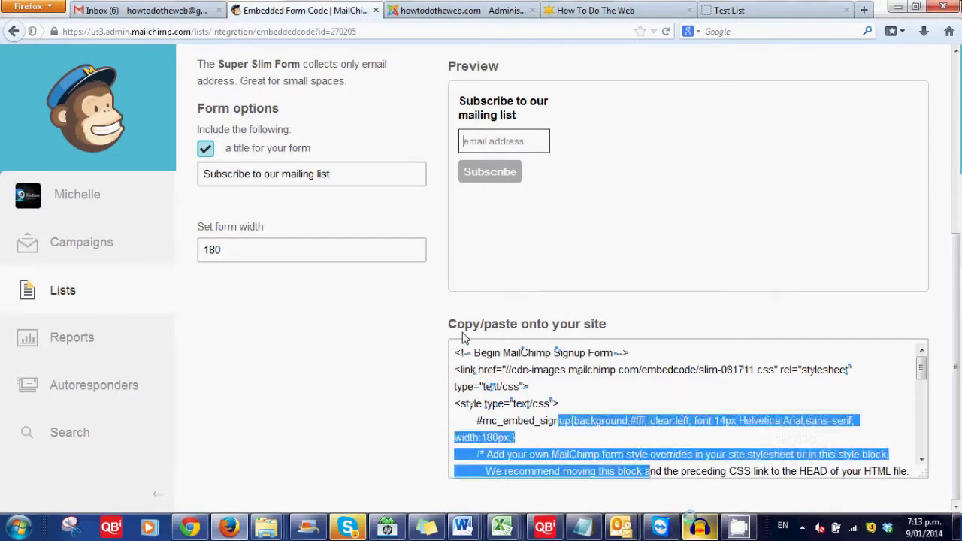
left_click_drag(455, 352, 853, 471)
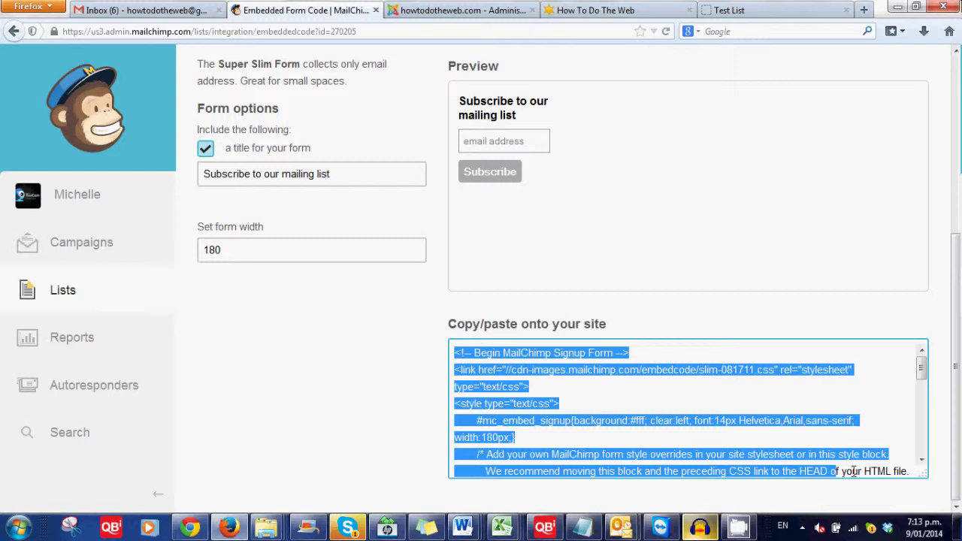
left_click_drag(853, 472, 911, 471)
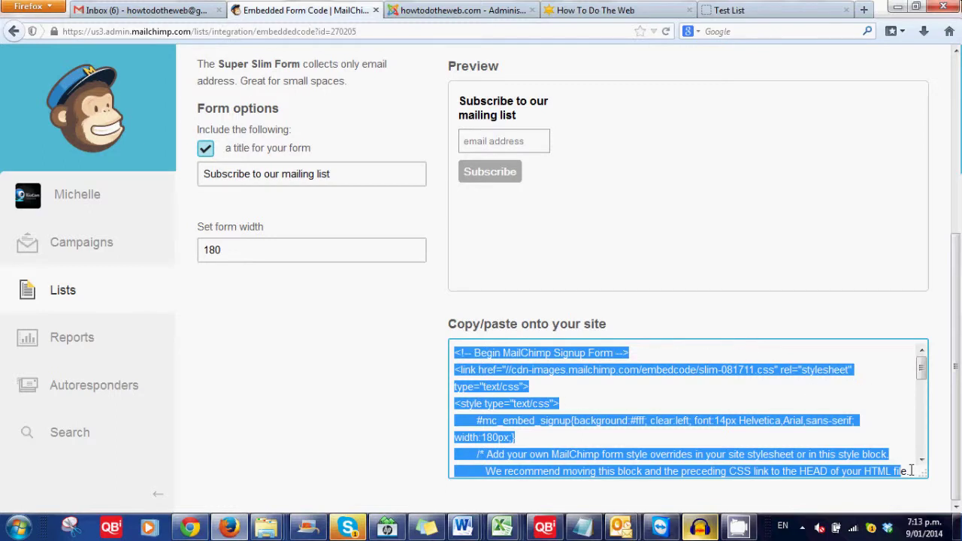
key("ctrl+a")
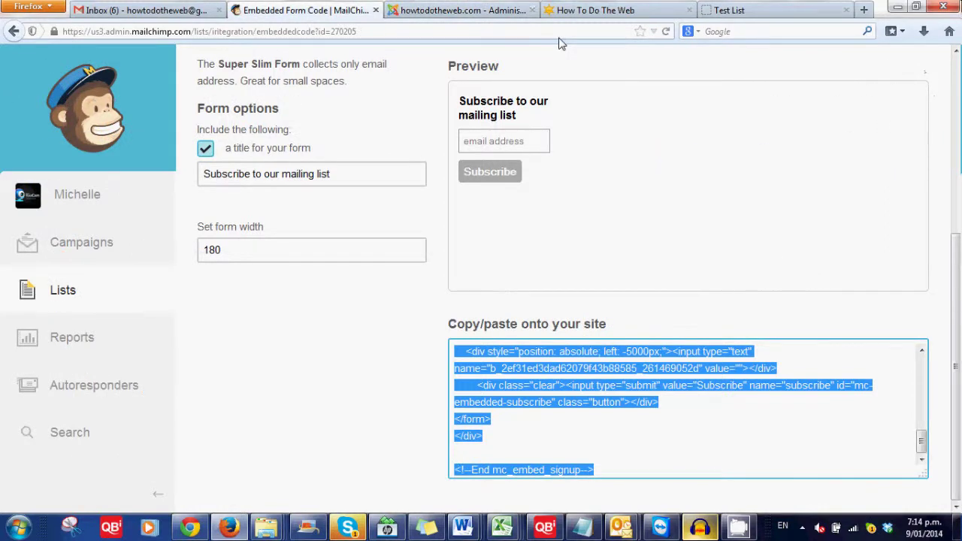
left_click(460, 10)
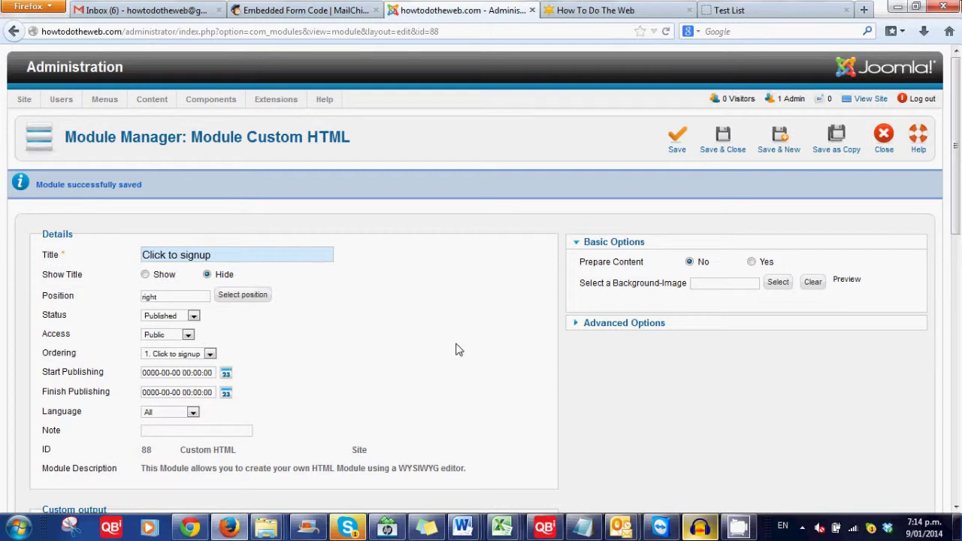
Save the module, start a new Custom HTML module titled 'embeded', then view the live site tab.
left_click(215, 264)
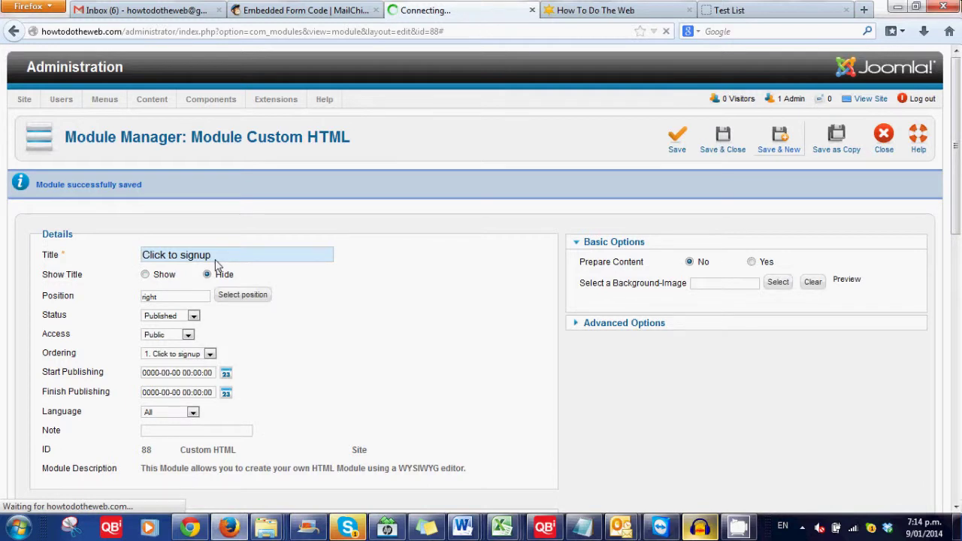
type("em")
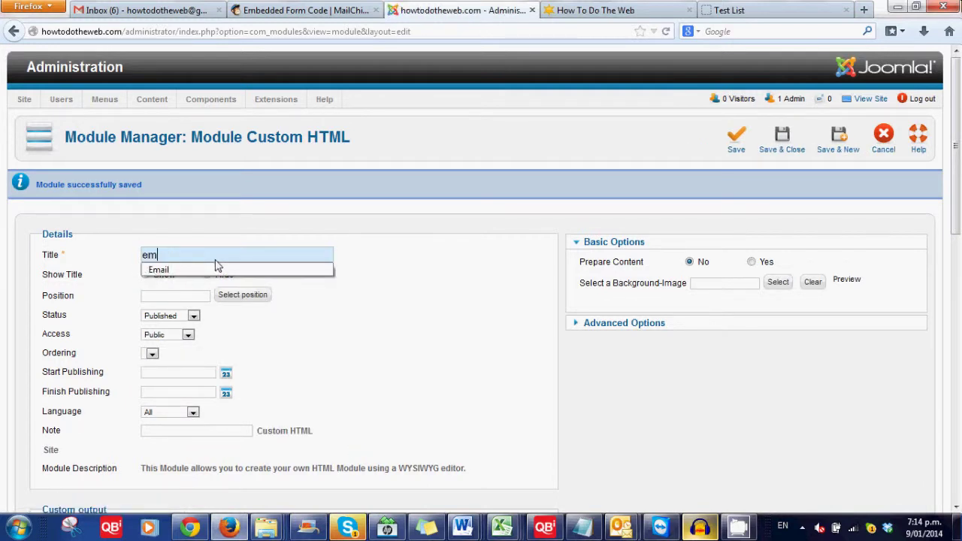
key("Down")
key("Up")
type("beded")
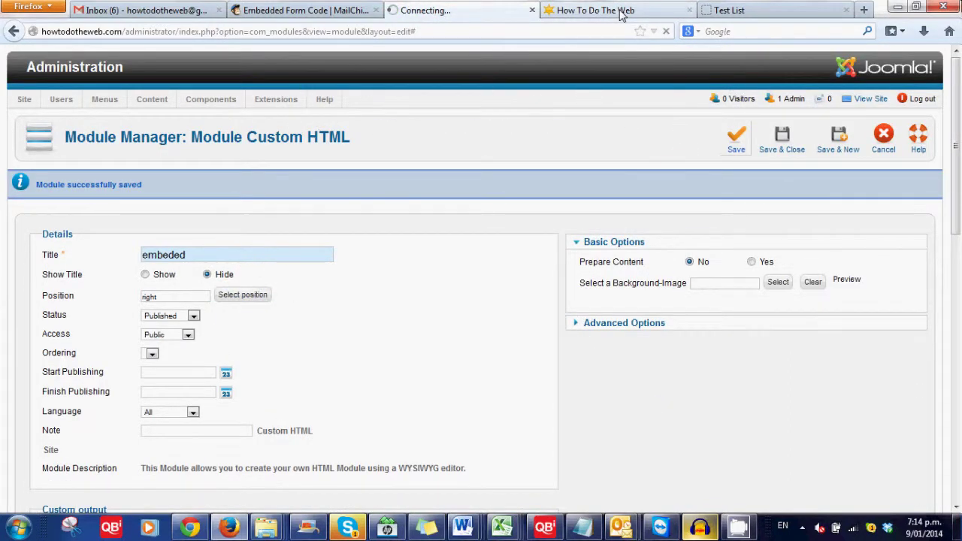
left_click(621, 12)
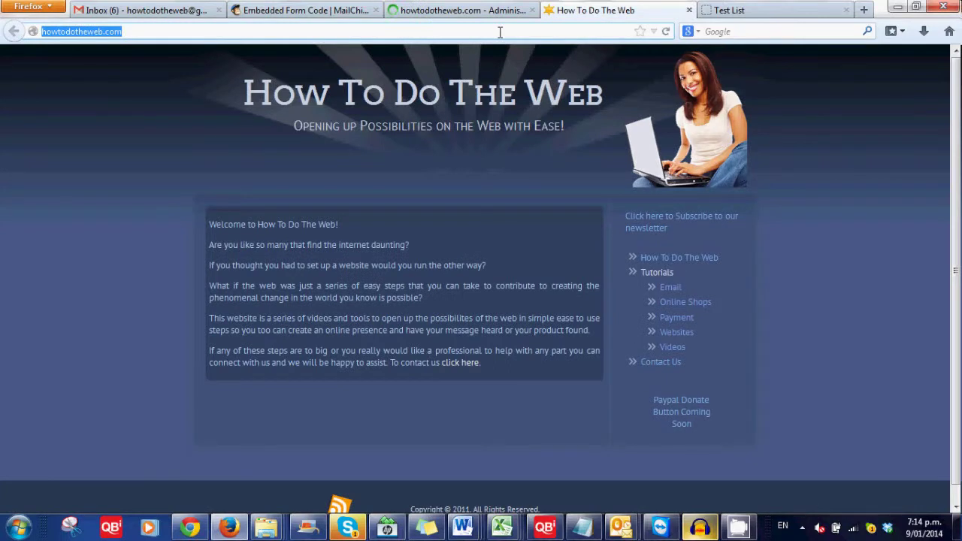
Reload the site so the new sidebar form appears, and subscribe a test email address through it.
key("F5")
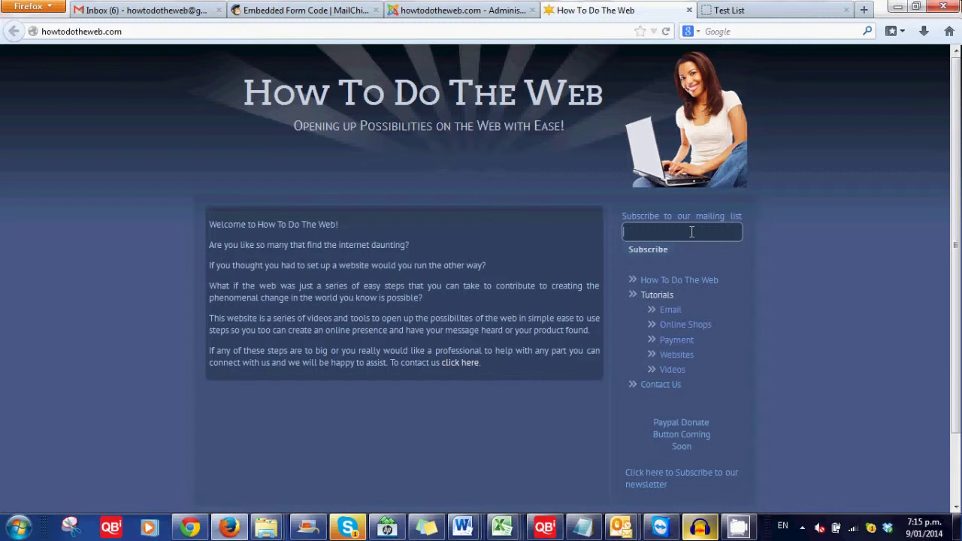
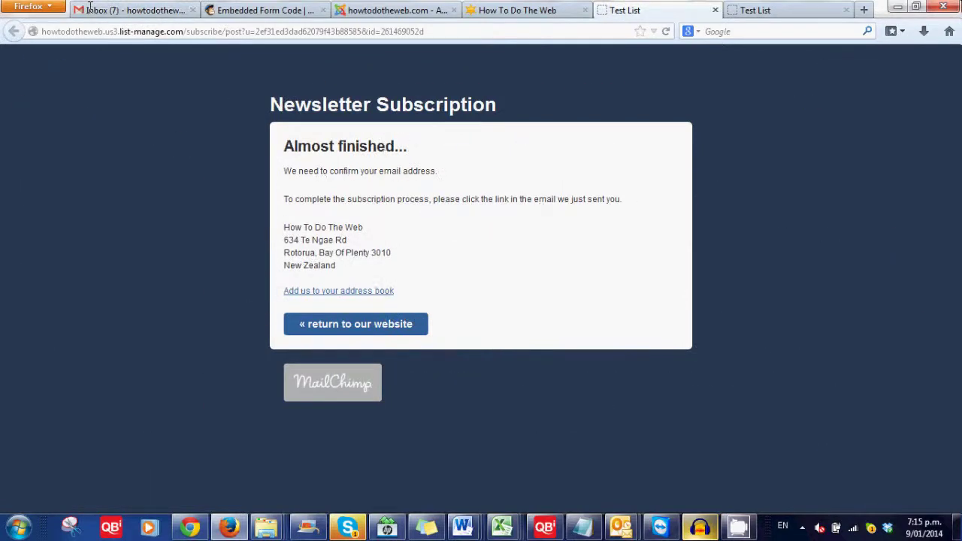
Switch to the Gmail inbox to find the 'Test List: Please Confirm Subscription' email.
left_click(89, 8)
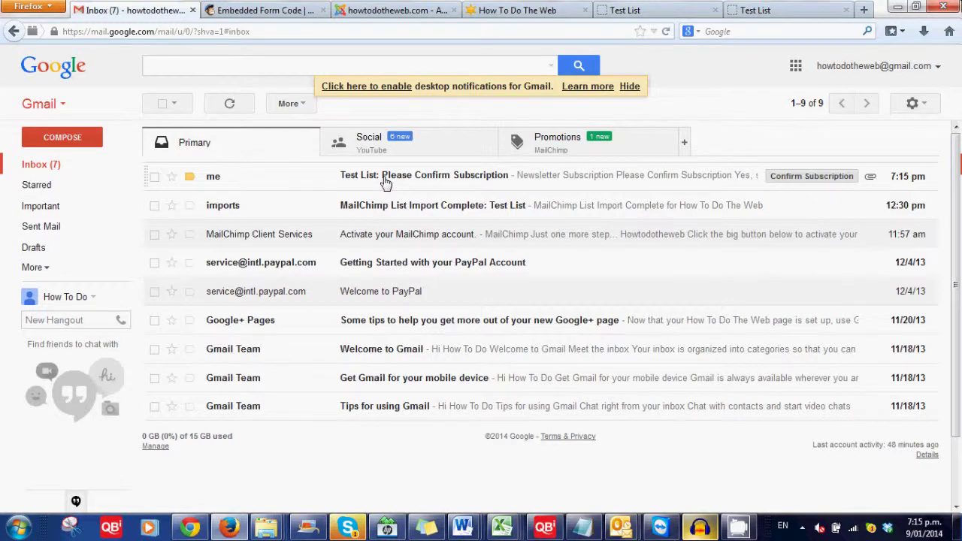
Open the Please Confirm Subscription email and confirm with 'Yes, subscribe me to this list'.
left_click(386, 183)
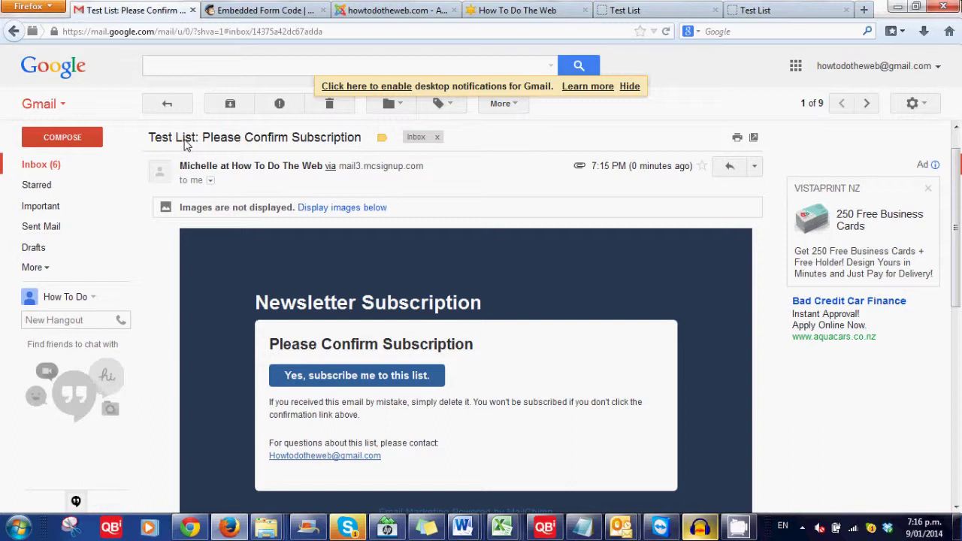
scroll(431, 252, "down", 2)
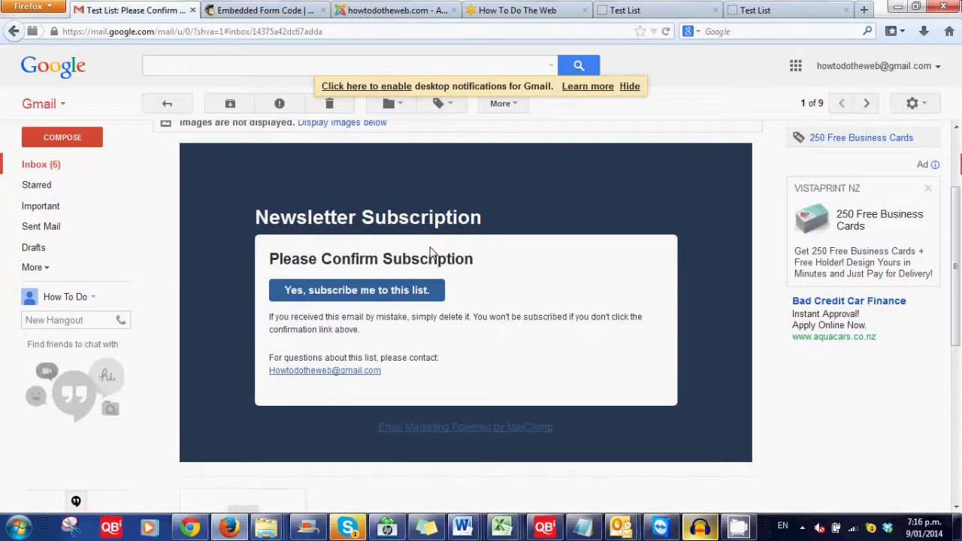
left_click(356, 290)
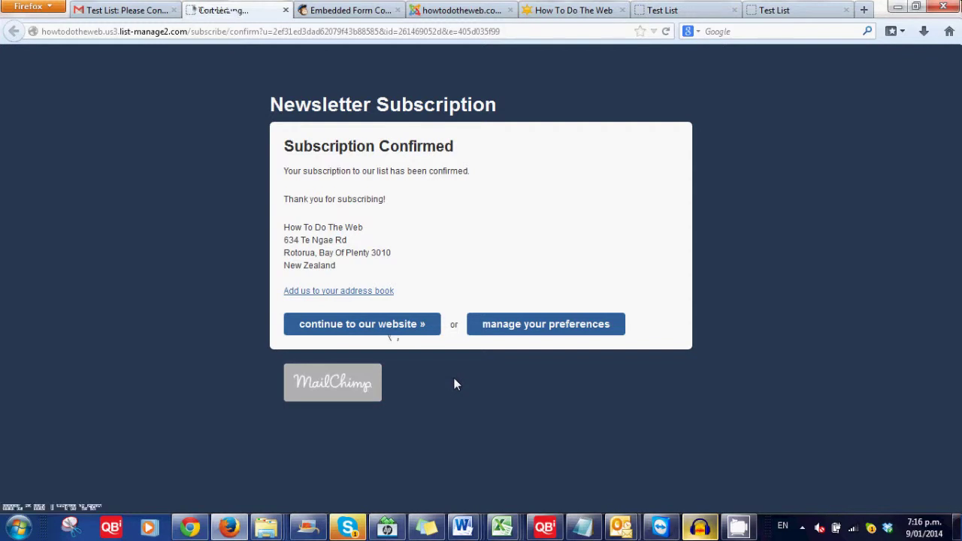
left_click(392, 329)
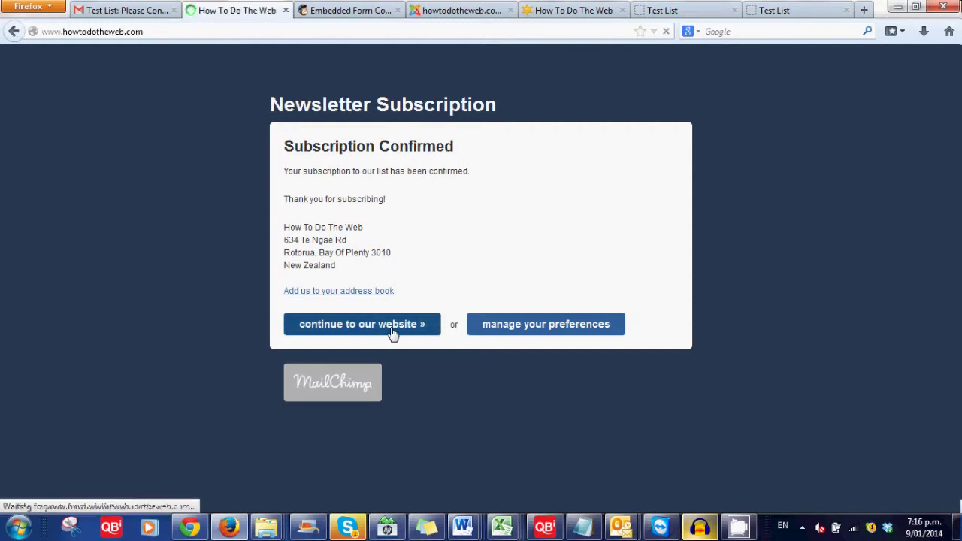